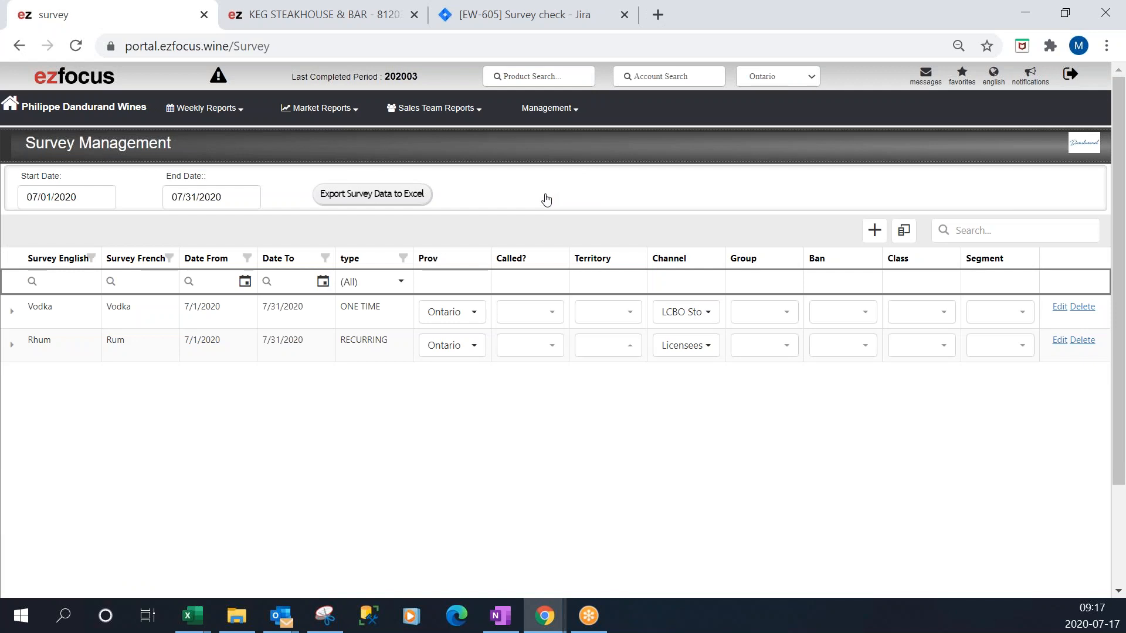
# Add a new survey named tequila in English and Tequila in French.
pyautogui.click(875, 230)
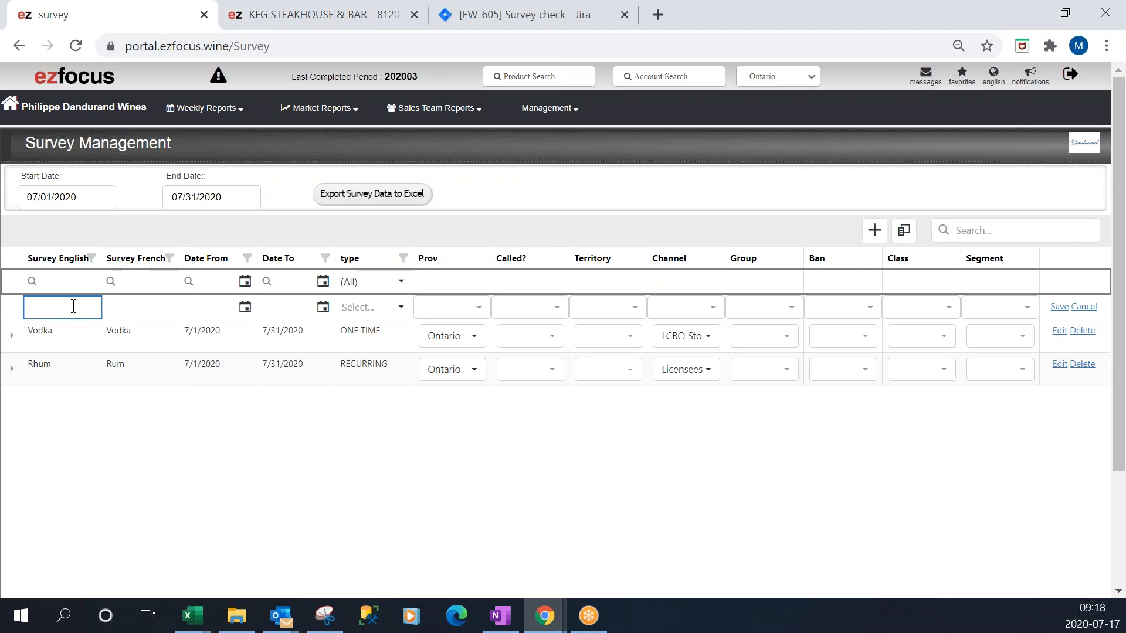
pyautogui.write('tequila')
pyautogui.click(155, 307)
pyautogui.write('Tequla')
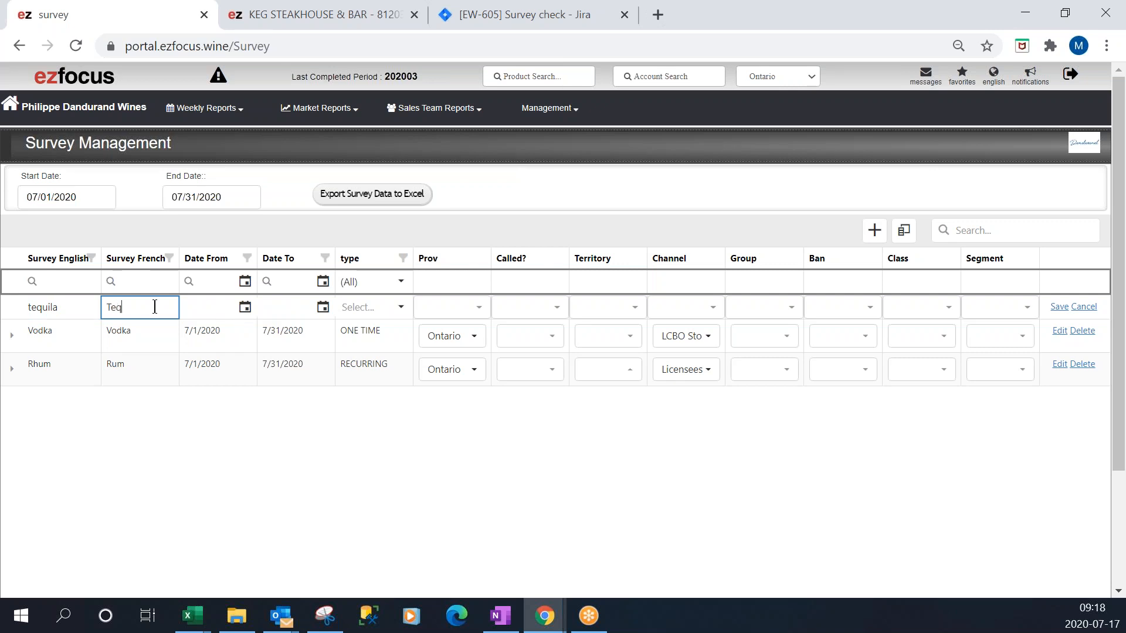
pyautogui.press('BackSpace')
pyautogui.press('BackSpace')
pyautogui.write('ila')
# Set the new survey's date range from 7/1/2020 to 7/31/2020.
pyautogui.click(245, 307)
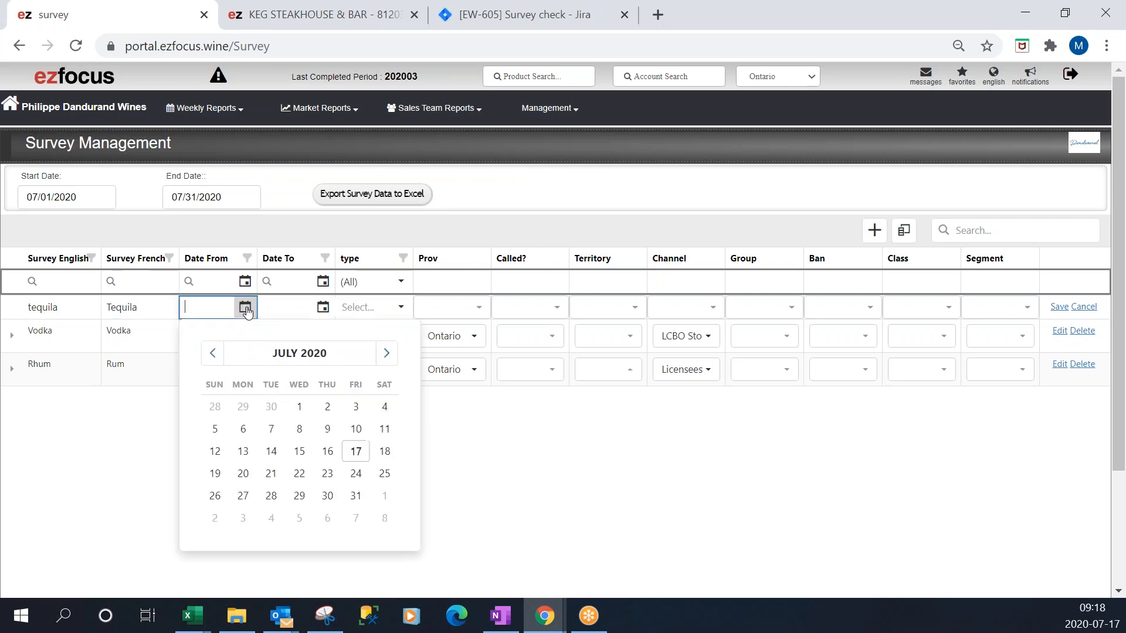
pyautogui.click(300, 407)
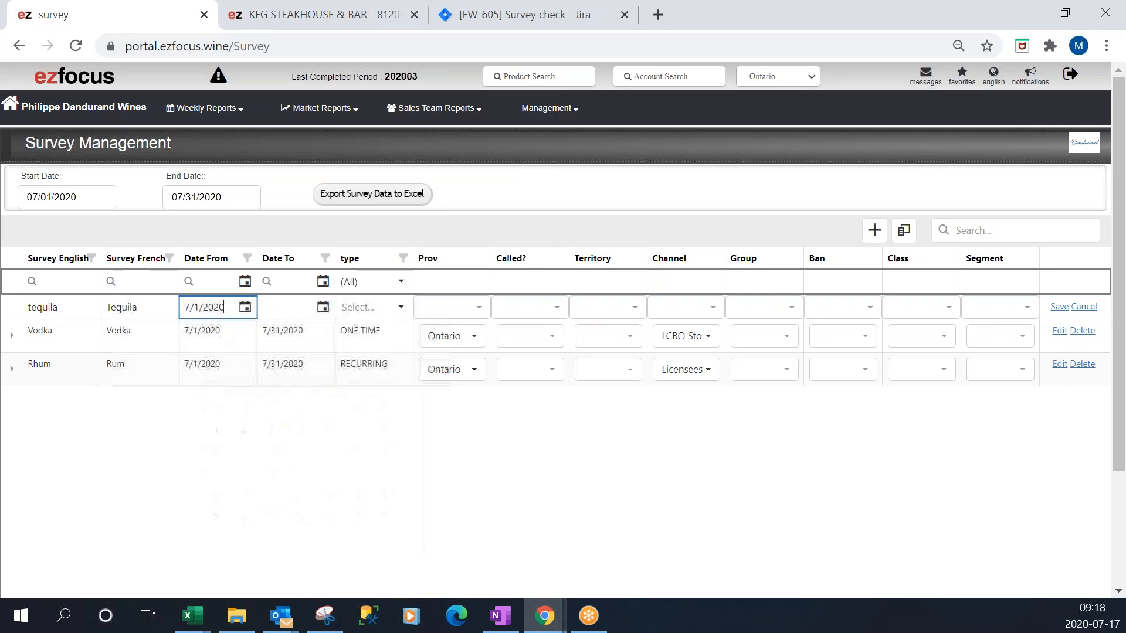
pyautogui.click(323, 307)
pyautogui.click(436, 495)
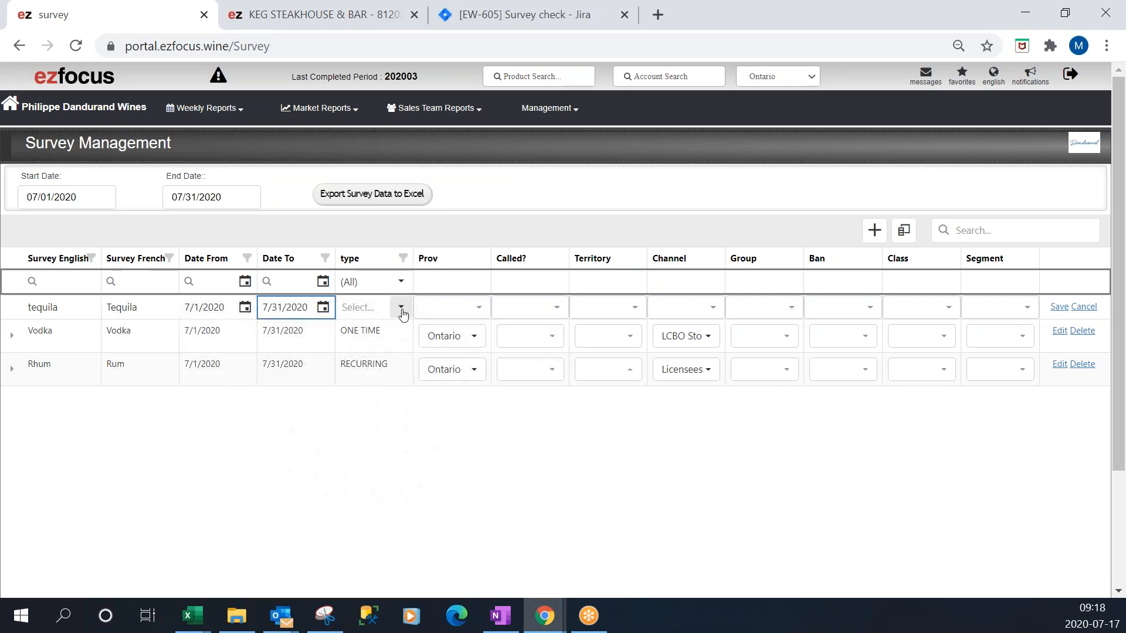
# Set the survey's type to ONE TIME and its province to Ontario.
pyautogui.click(401, 307)
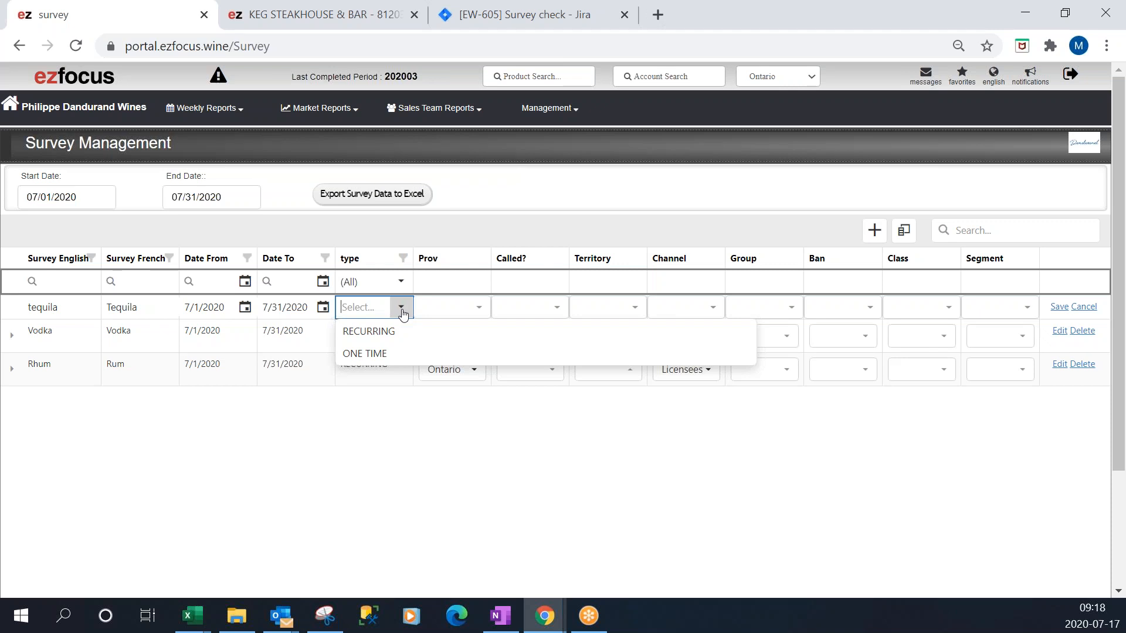
pyautogui.click(363, 359)
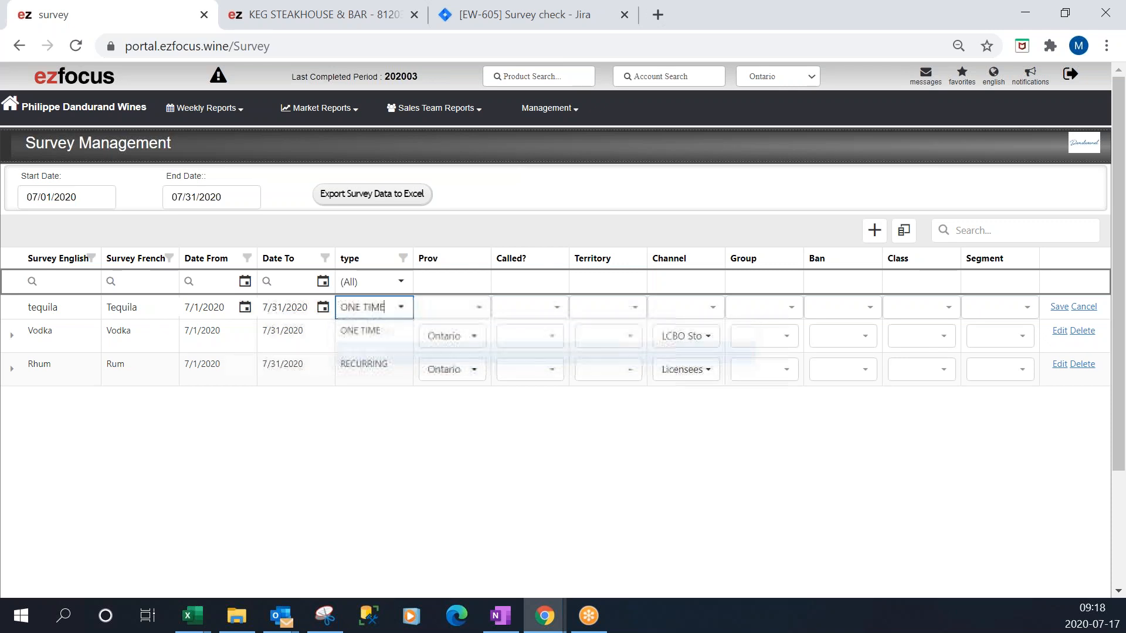
pyautogui.click(477, 307)
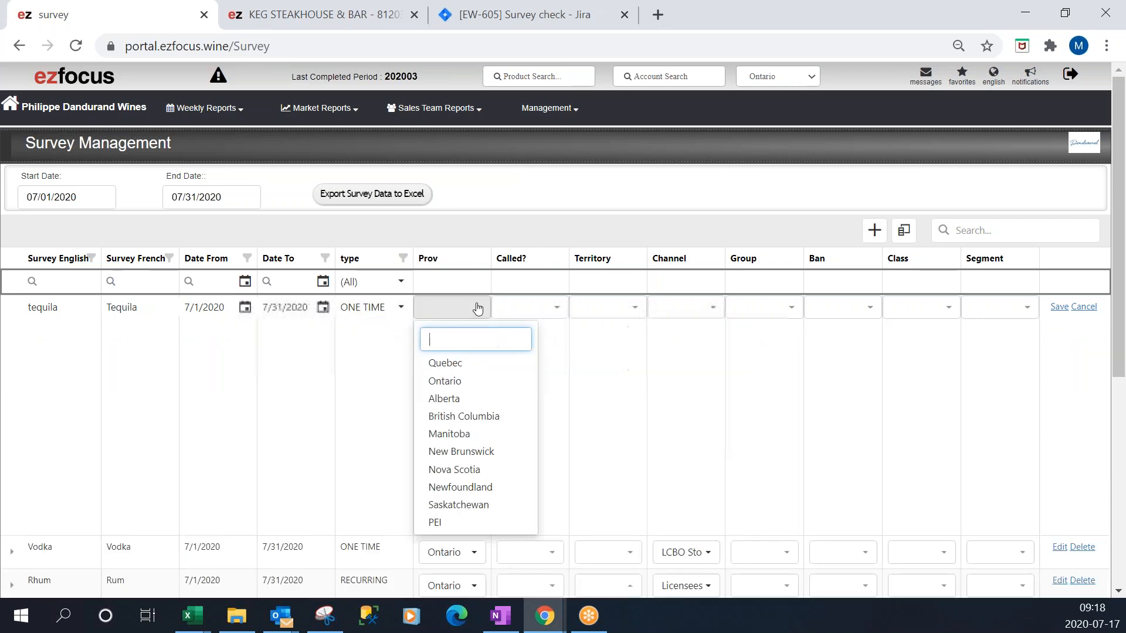
pyautogui.click(478, 389)
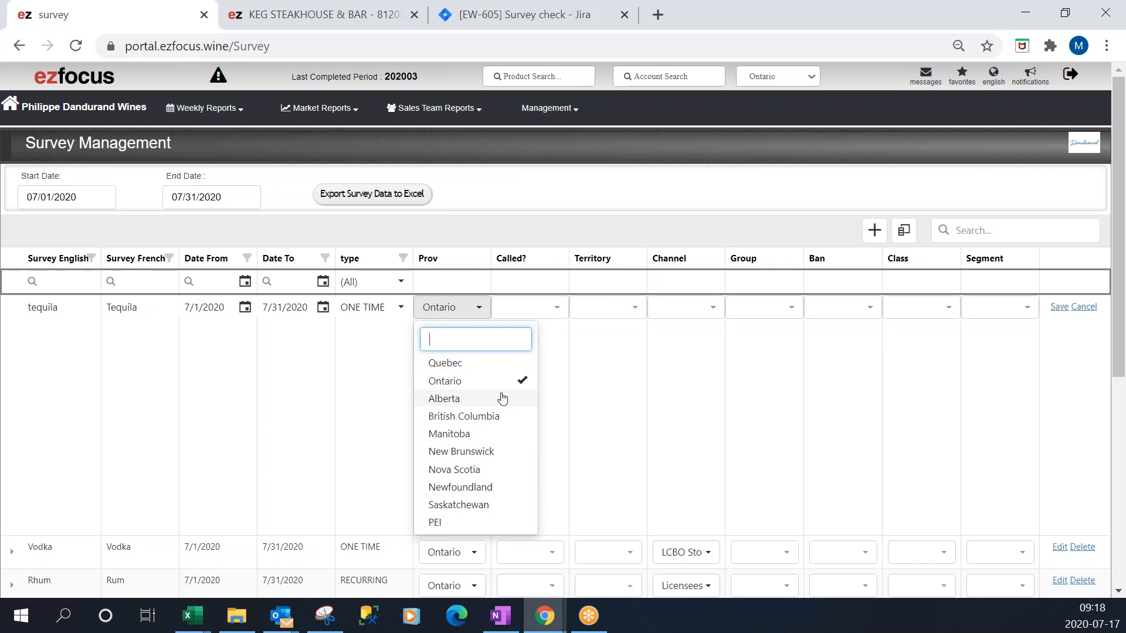
# Set the survey's channel to Licensees.
pyautogui.click(557, 308)
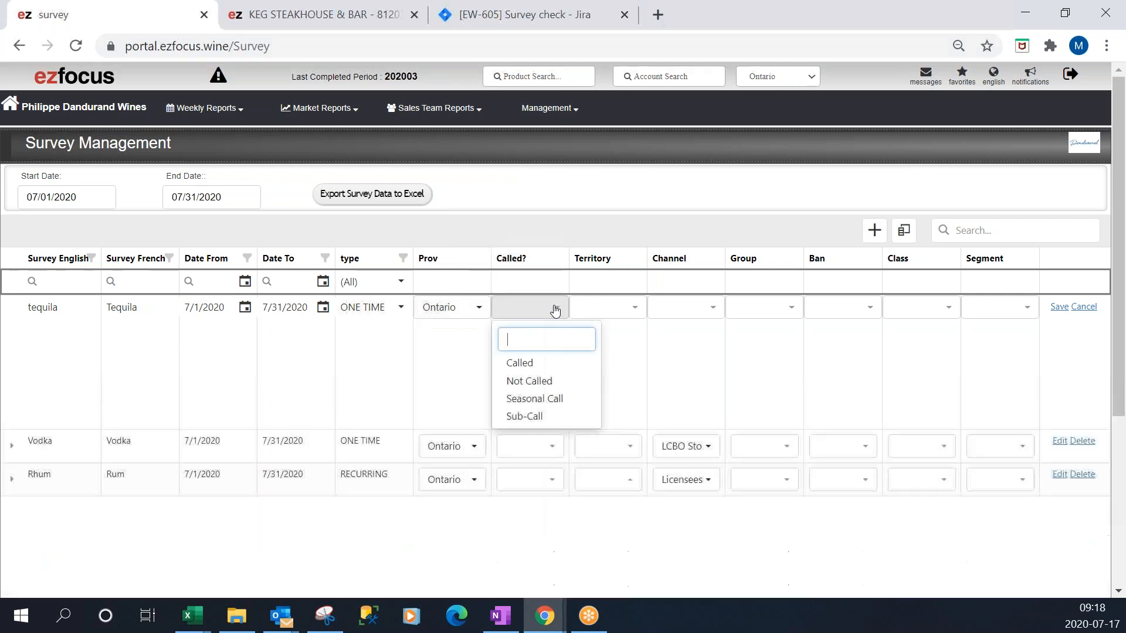
pyautogui.click(603, 305)
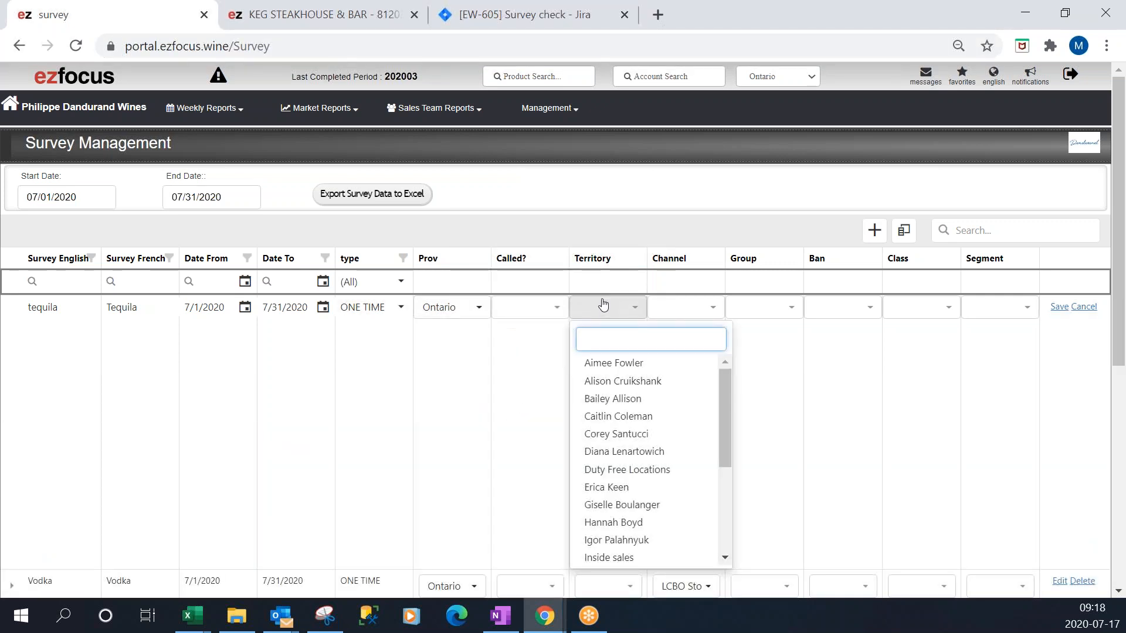
pyautogui.click(685, 306)
pyautogui.click(674, 384)
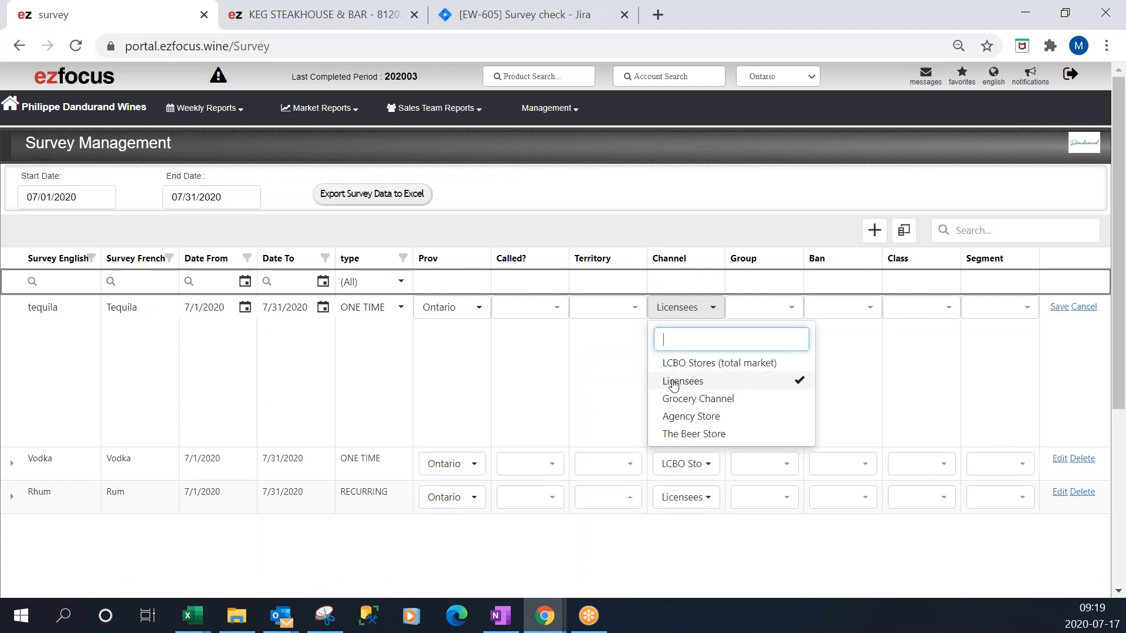
# Browse the Group options and search the Ban options for keg without choosing one.
pyautogui.click(766, 308)
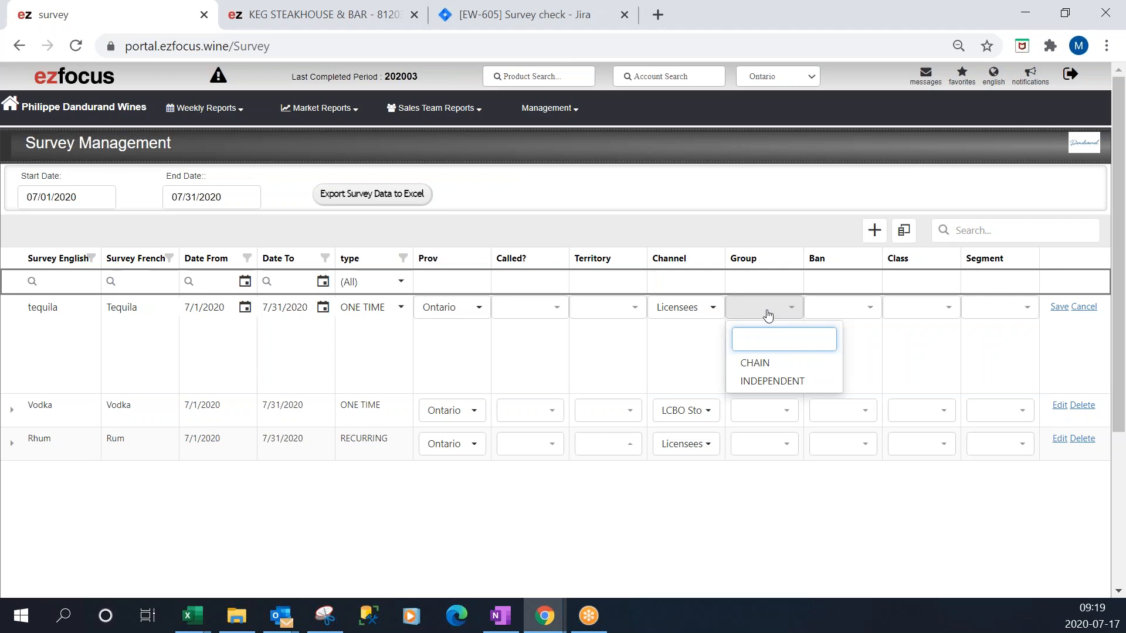
pyautogui.click(867, 318)
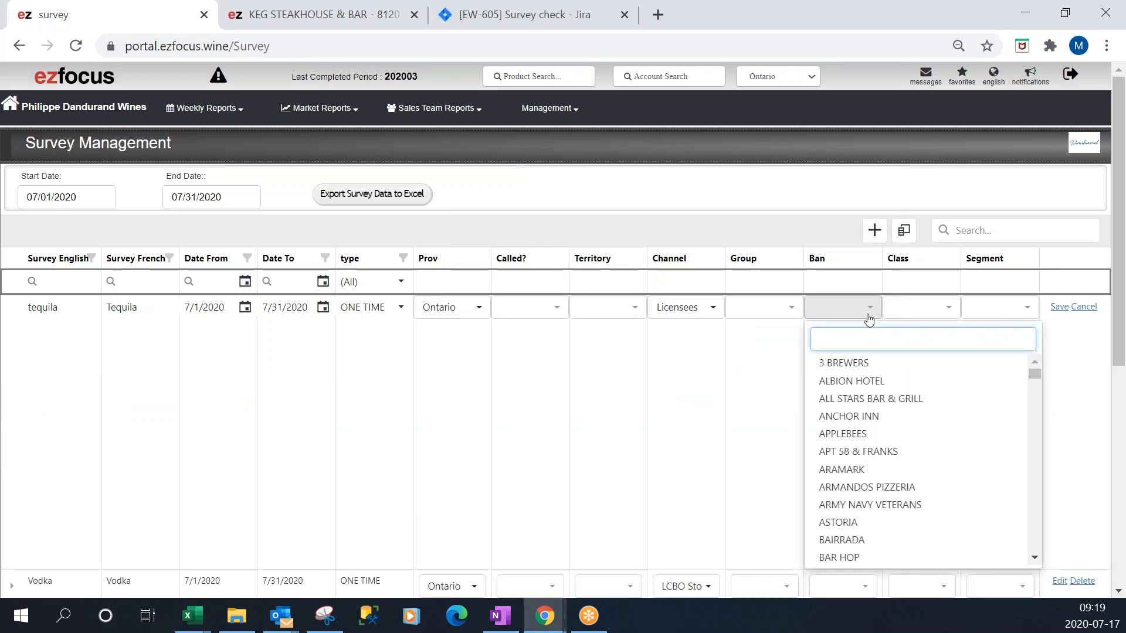
pyautogui.write('keg')
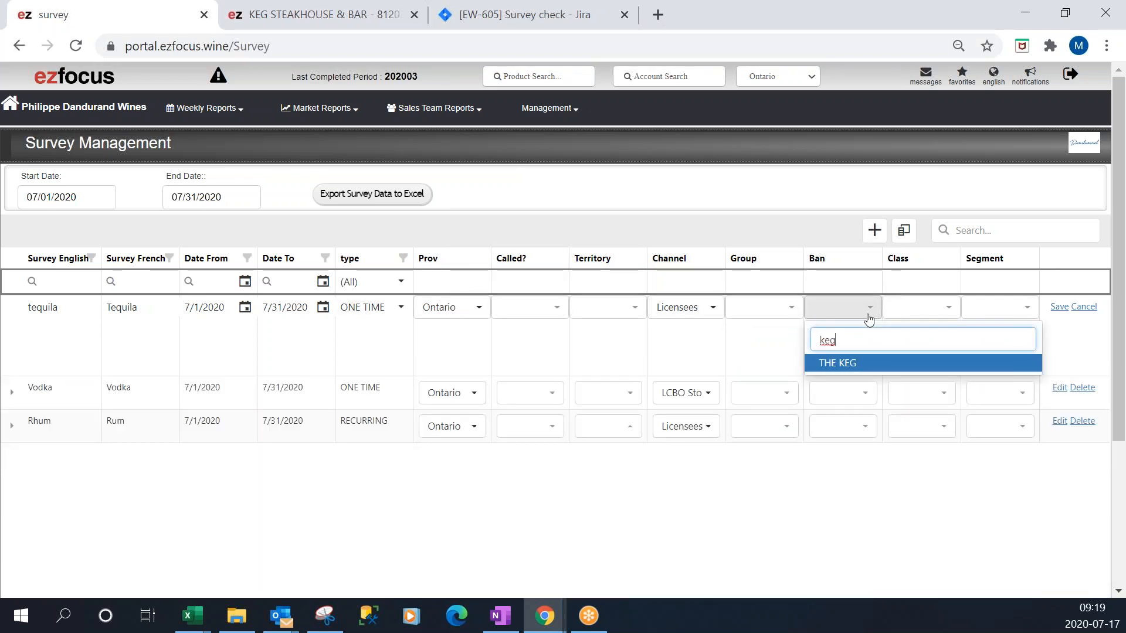
pyautogui.click(869, 319)
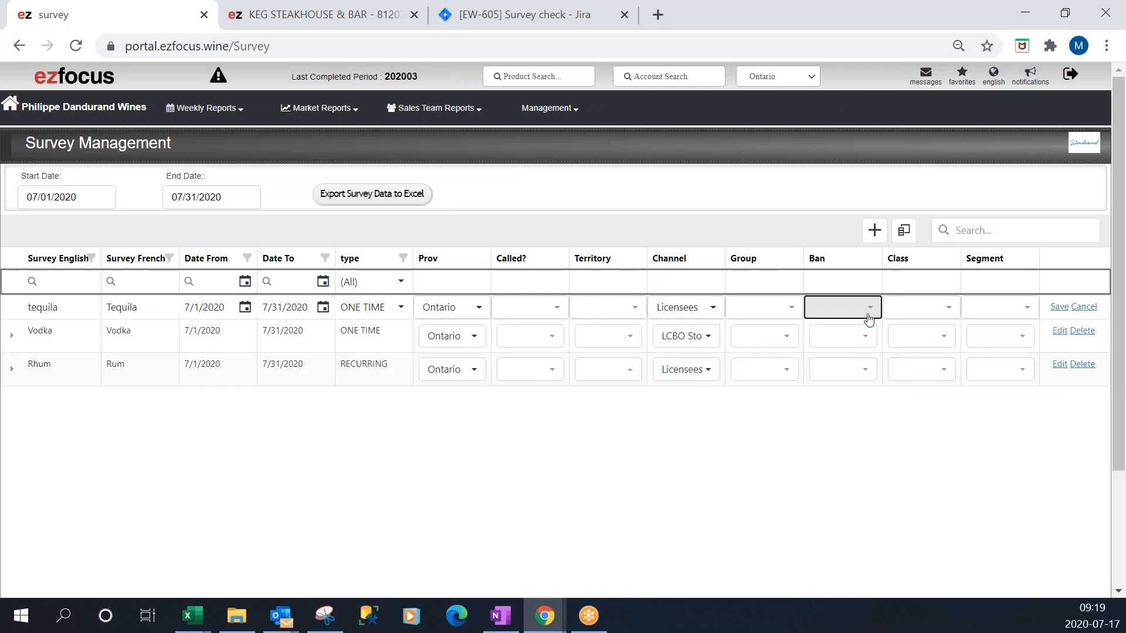
# Save the new tequila survey row.
pyautogui.click(931, 307)
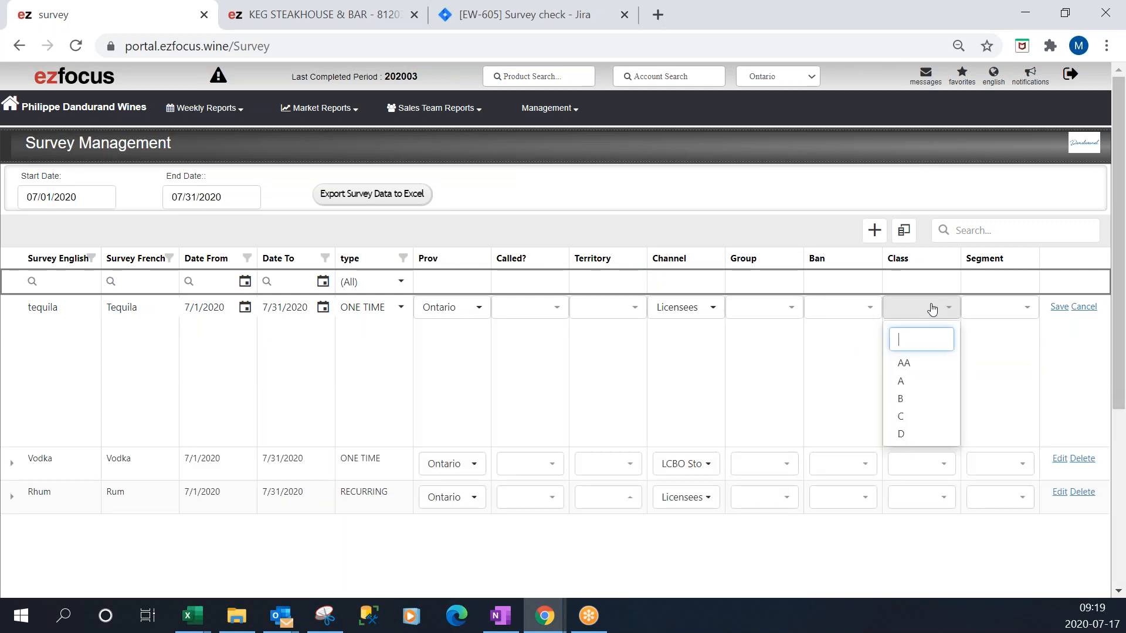
pyautogui.click(989, 304)
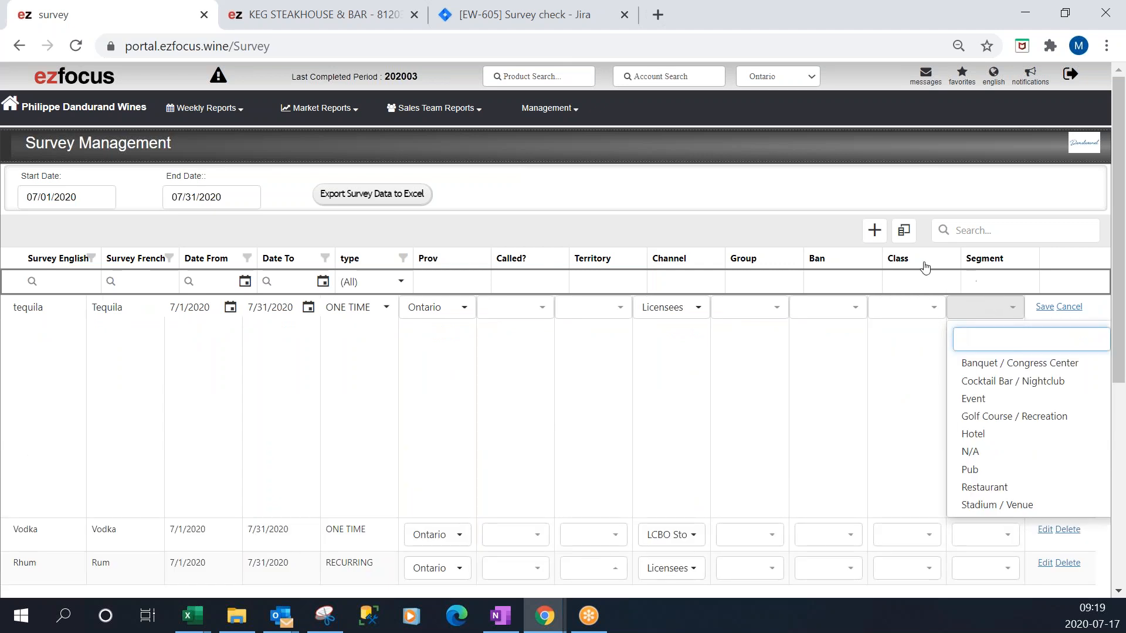
pyautogui.click(1005, 309)
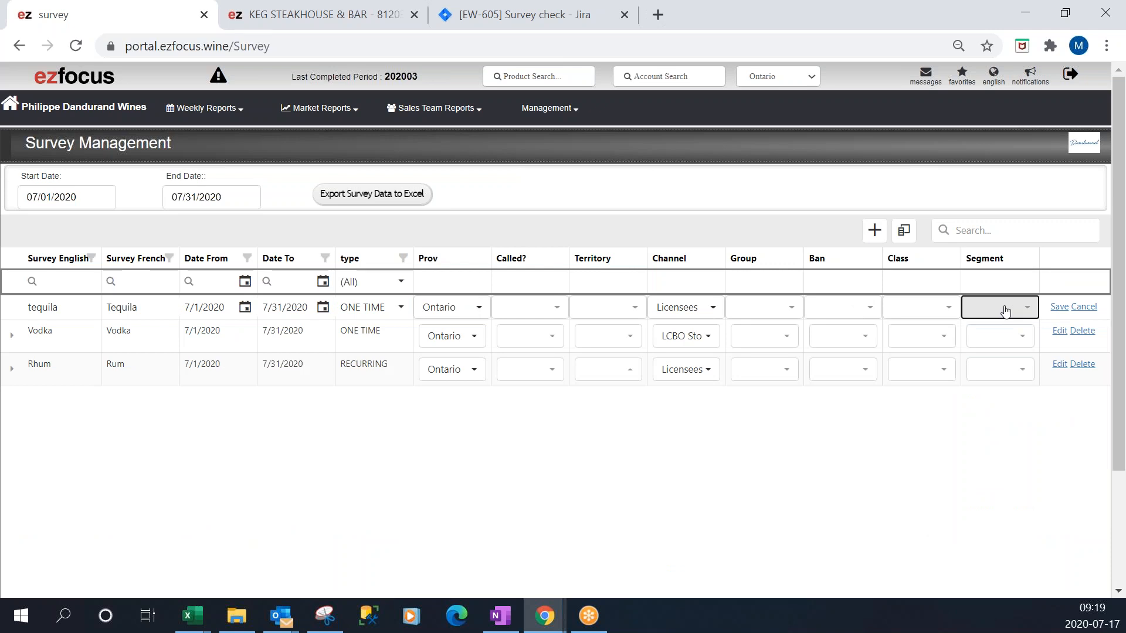
pyautogui.click(1059, 307)
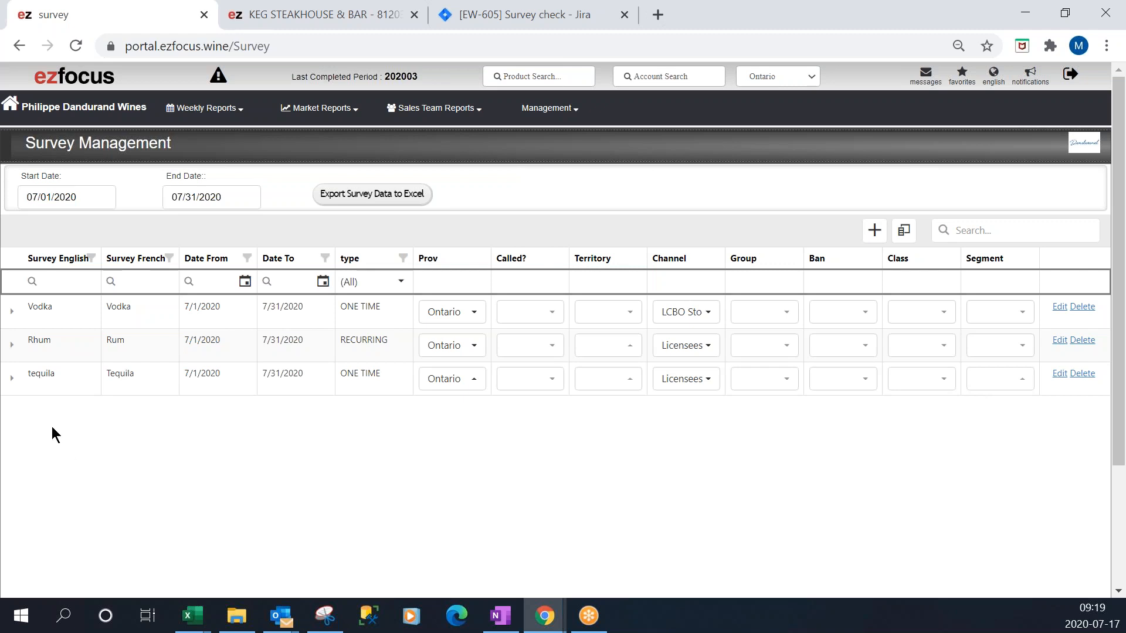
# Expand the tequila survey and add the question "Do they like the new xx product packaging".
pyautogui.click(10, 381)
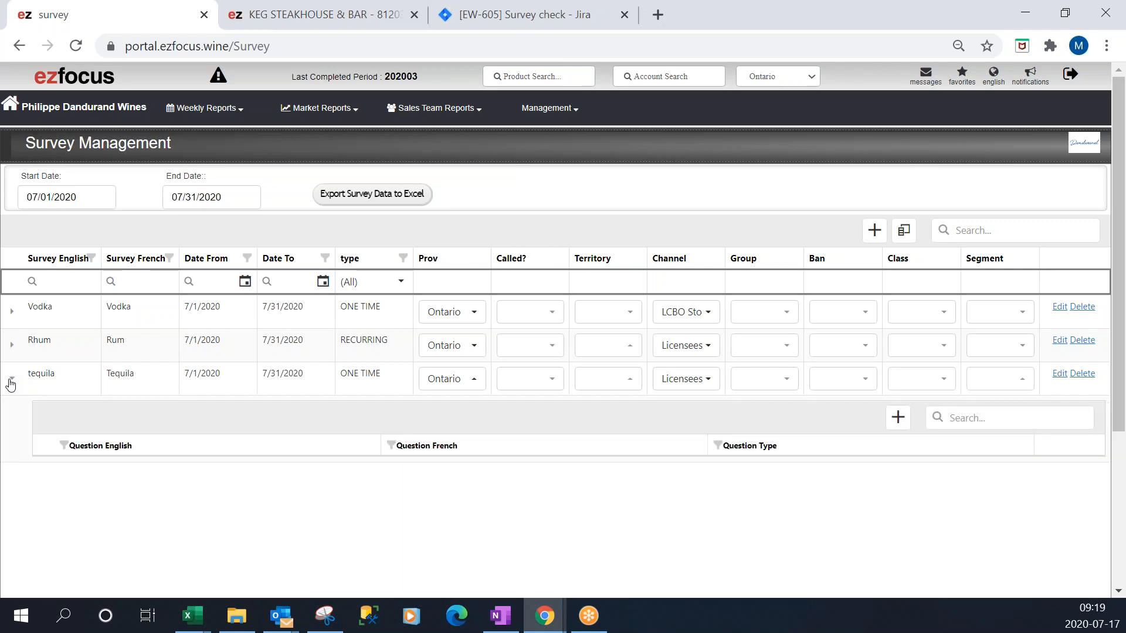
pyautogui.click(898, 418)
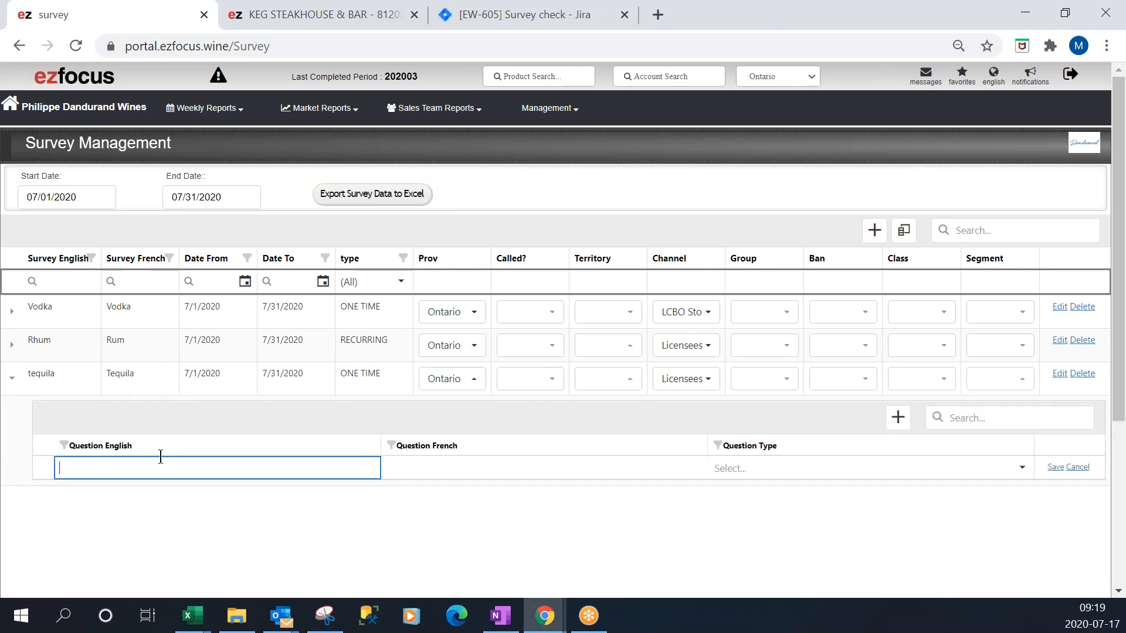
pyautogui.write('Do they like the new xx product pa')
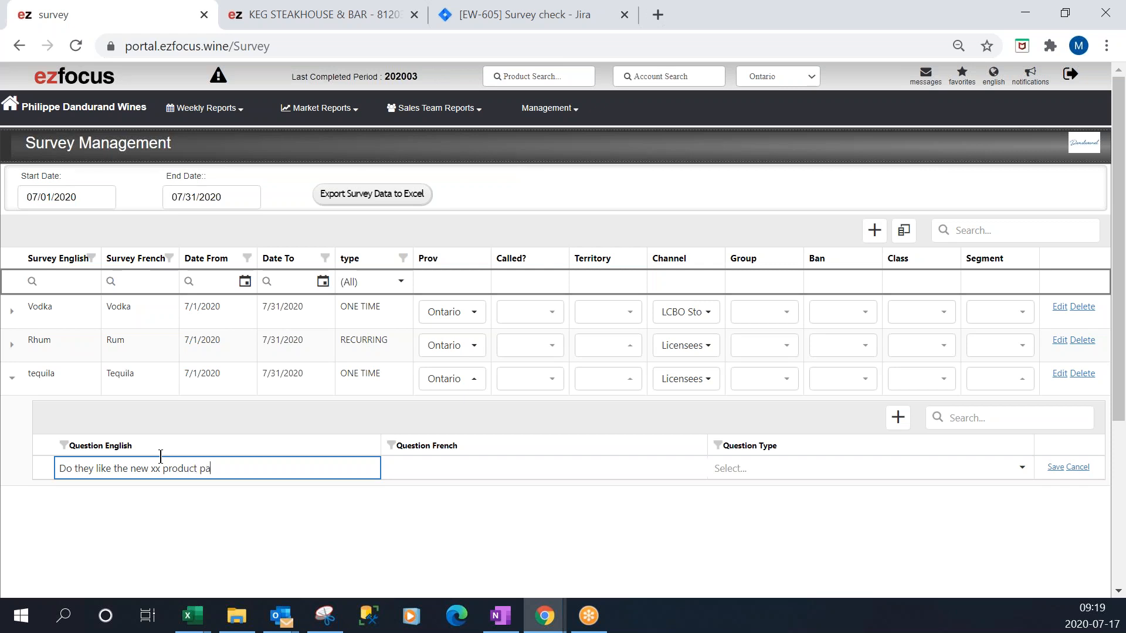
pyautogui.write('ckaging')
# Set the question type to Yes-no | Oui-Non and save the question.
pyautogui.click(1022, 467)
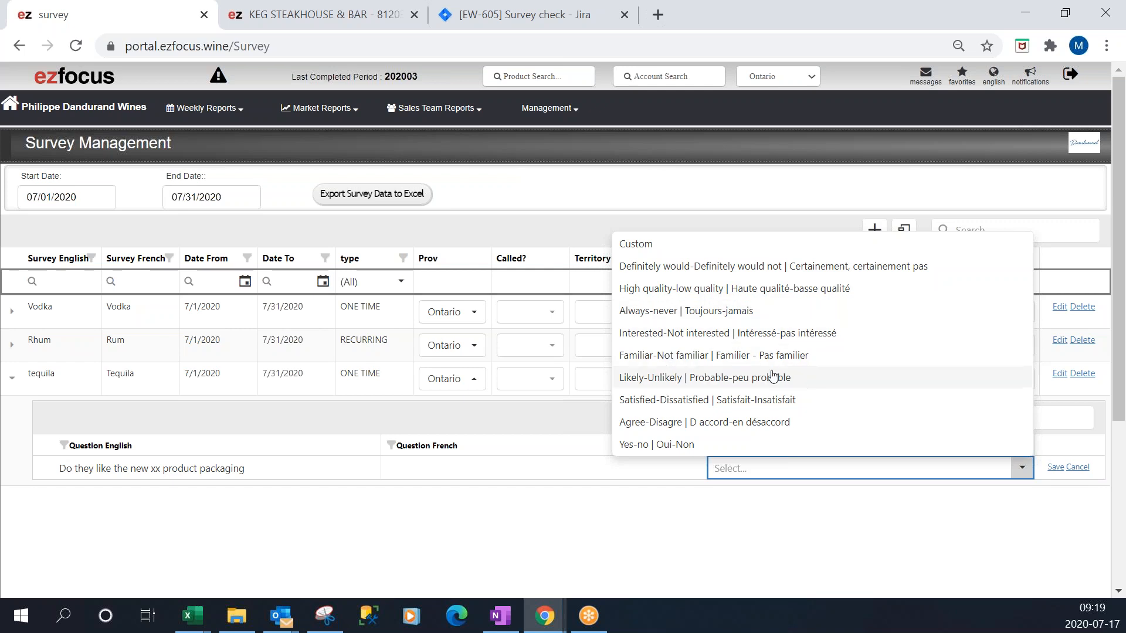
pyautogui.click(670, 444)
pyautogui.click(1055, 467)
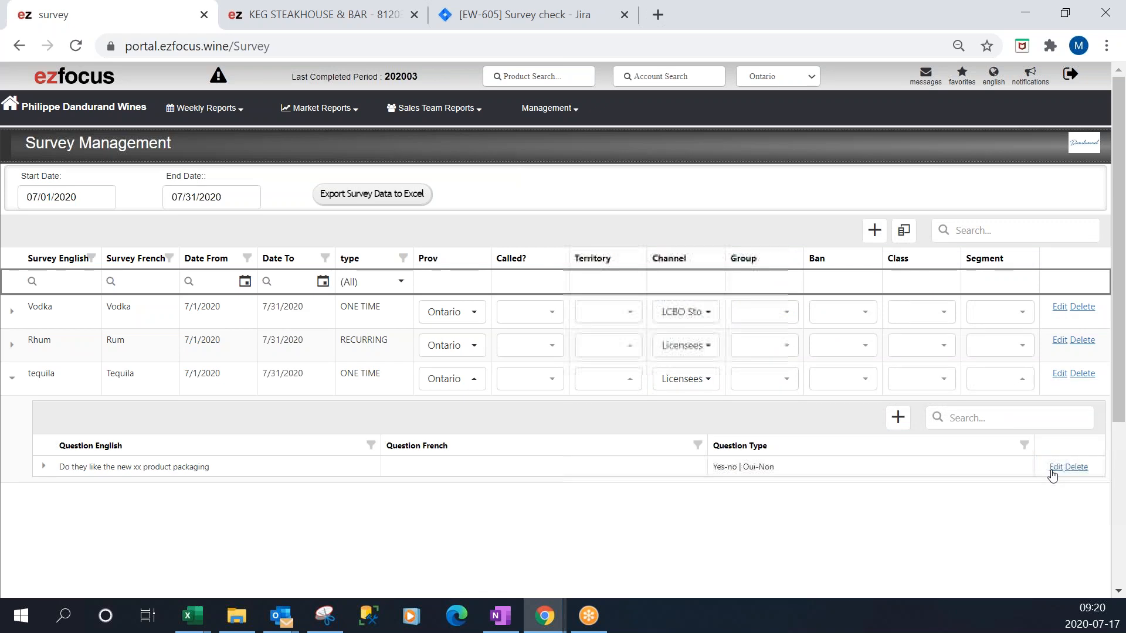
# Add a second question "Which packaging do they prefer?" with the Custom type and save it.
pyautogui.click(910, 426)
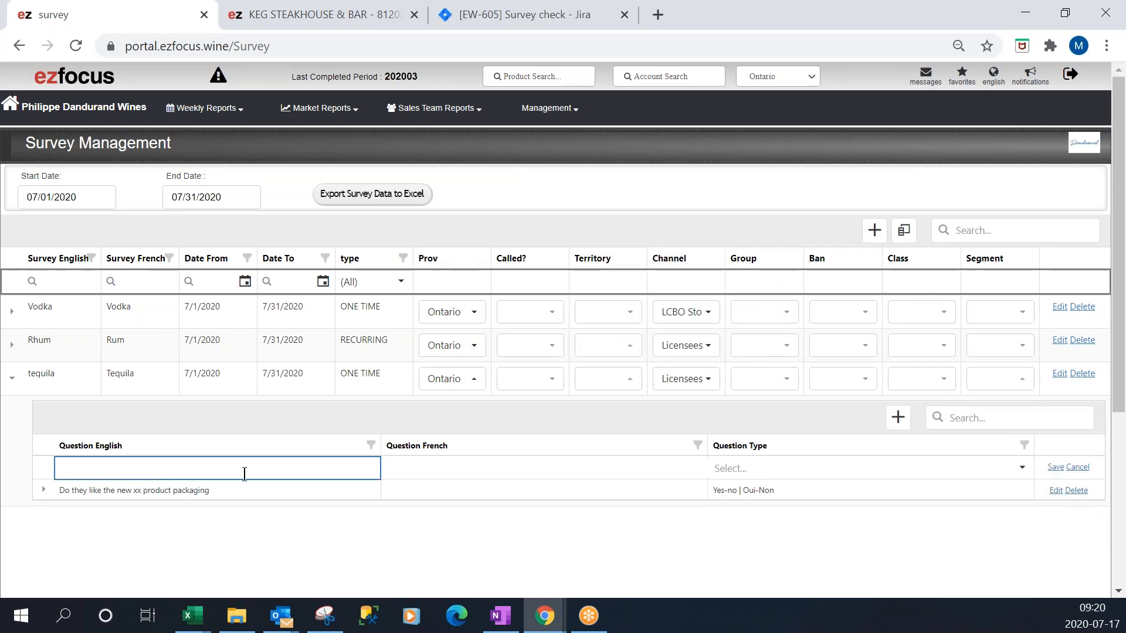
pyautogui.write('Whi')
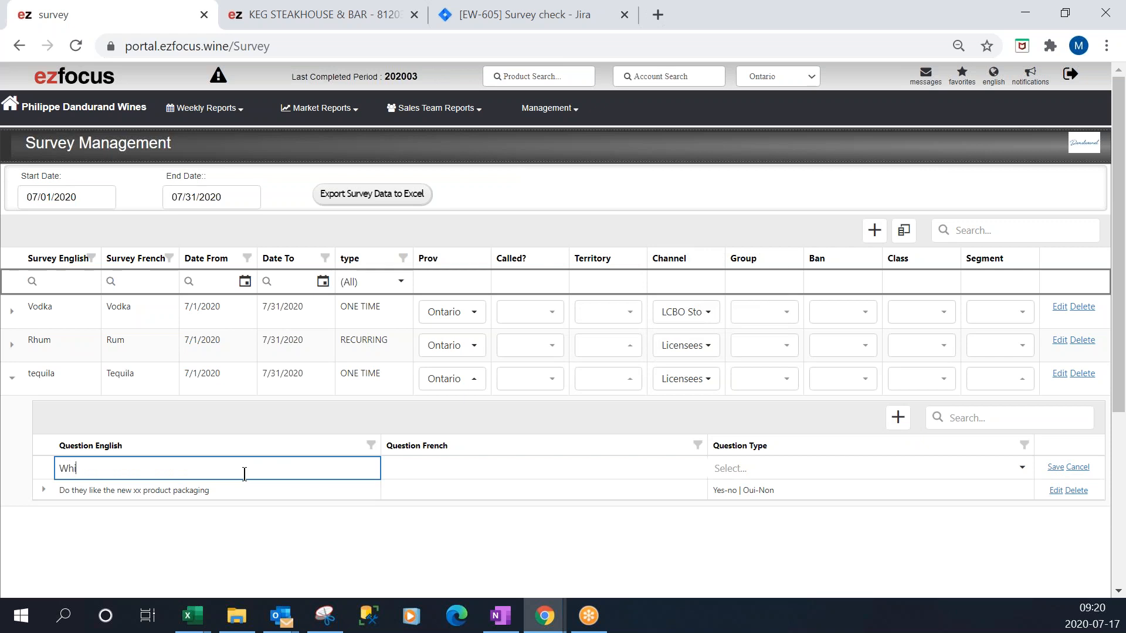
pyautogui.write('ch packaging do ')
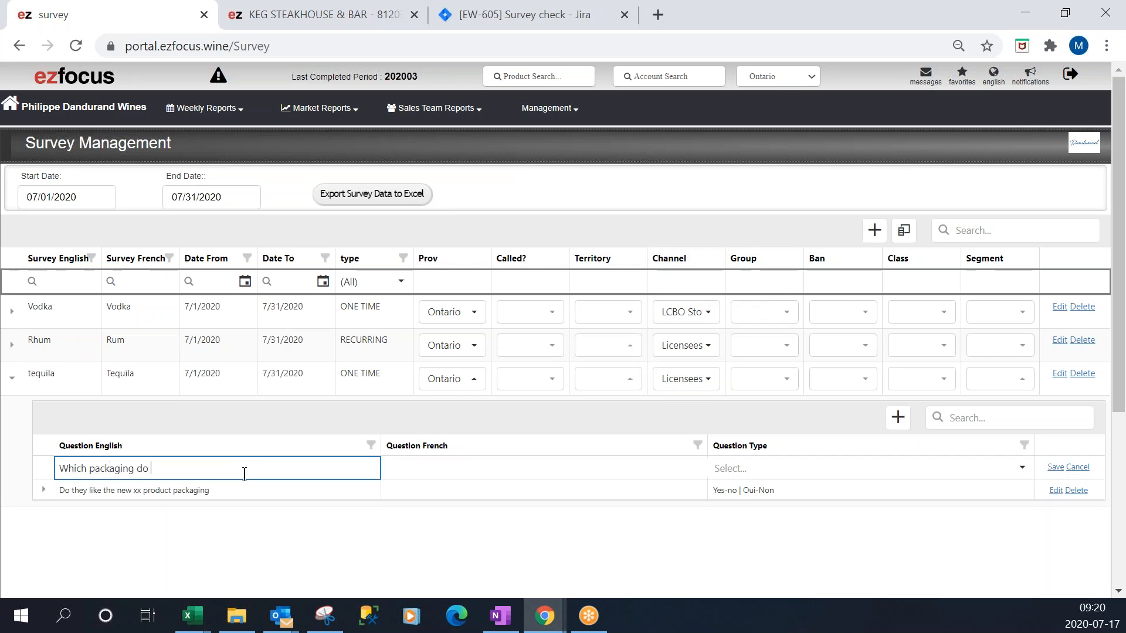
pyautogui.write('they prefer?')
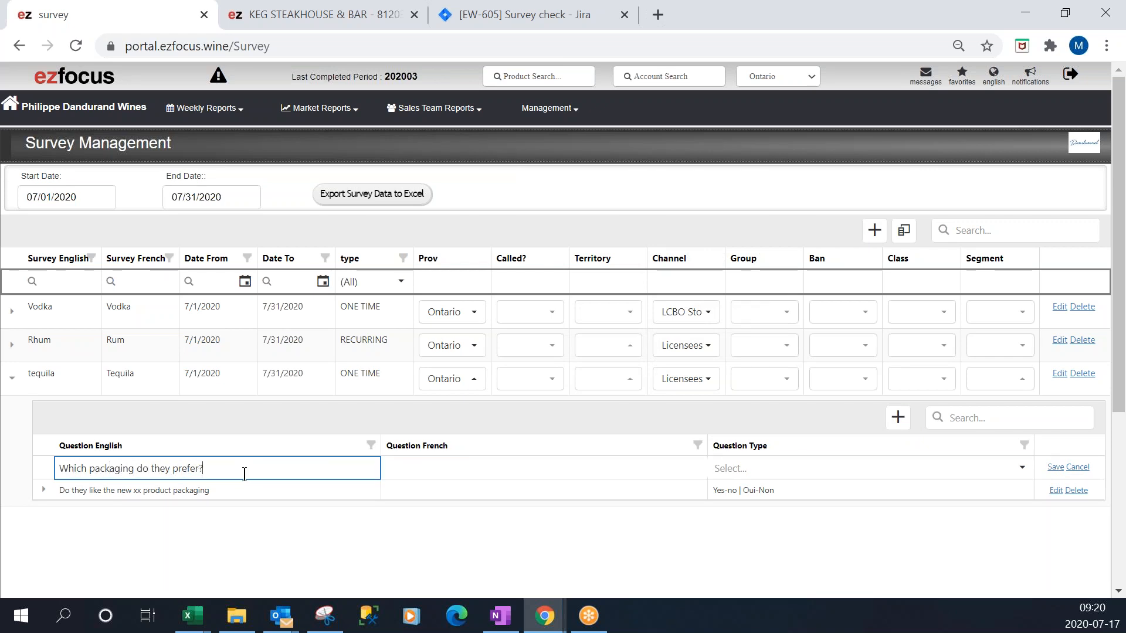
pyautogui.click(769, 465)
pyautogui.press('Down')
pyautogui.press('Return')
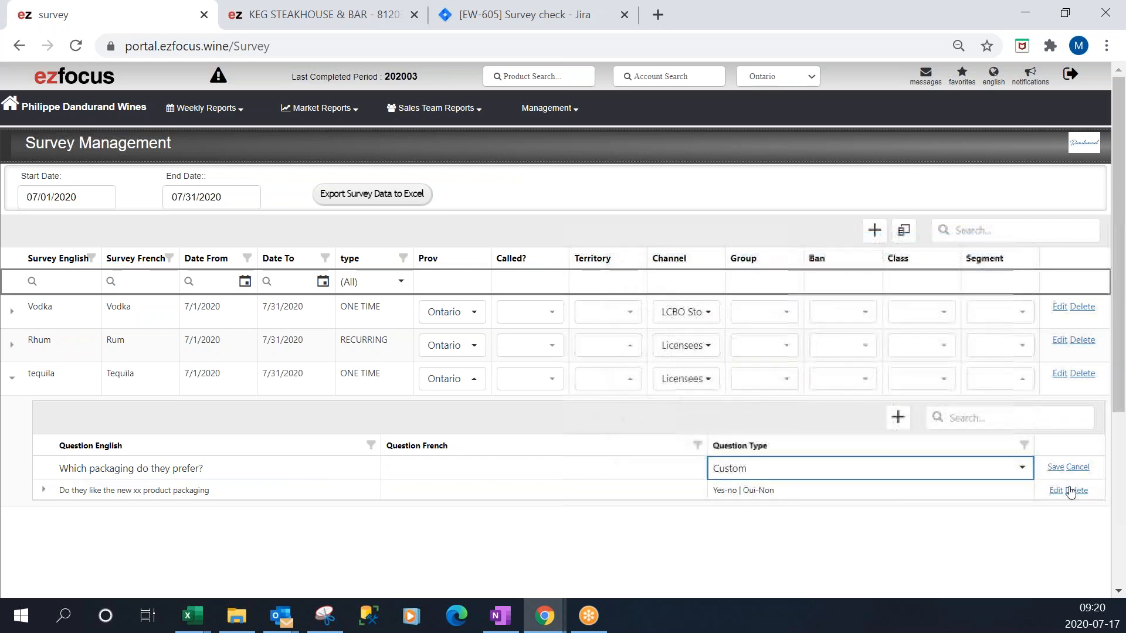
pyautogui.click(1050, 467)
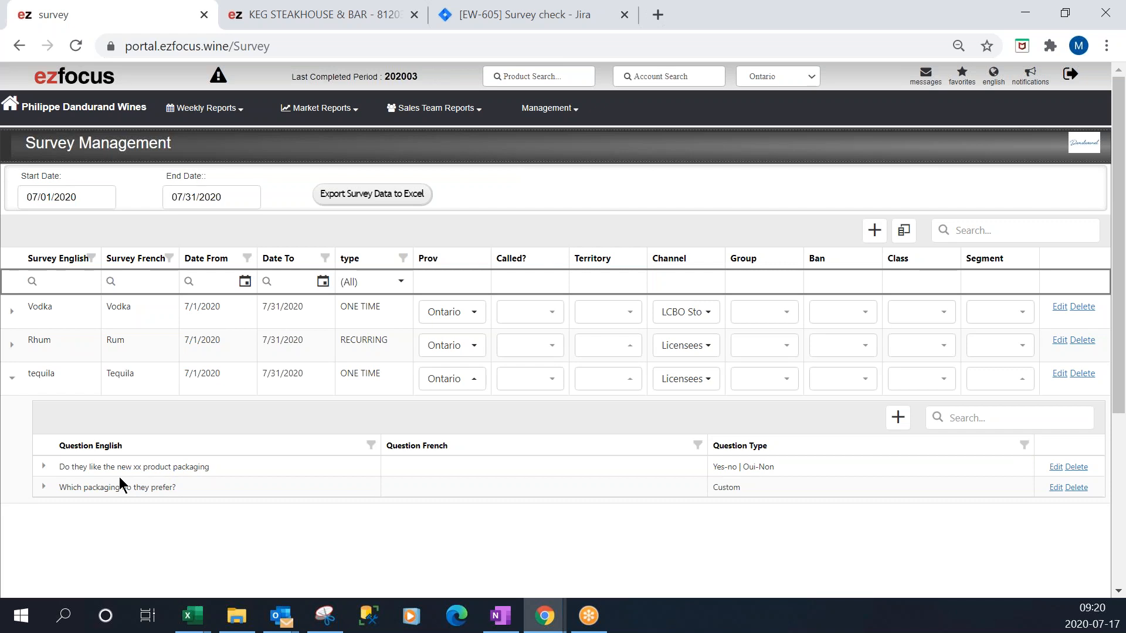
# Expand the packaging preference question and add and save the answer "a".
pyautogui.scroll(-2, 70, 443)
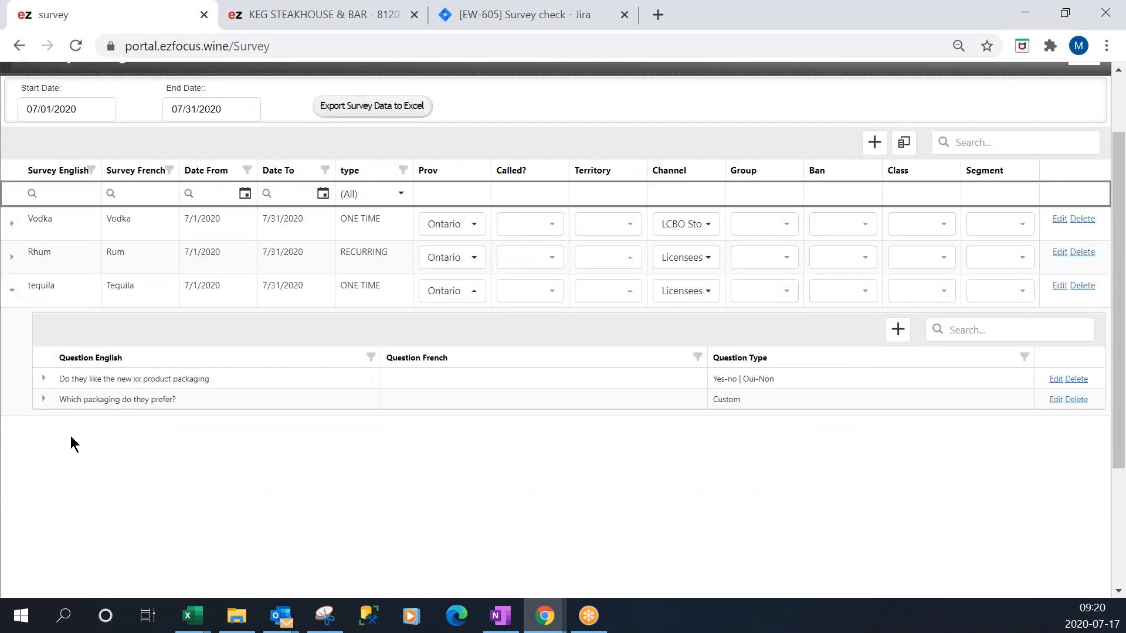
pyautogui.click(45, 401)
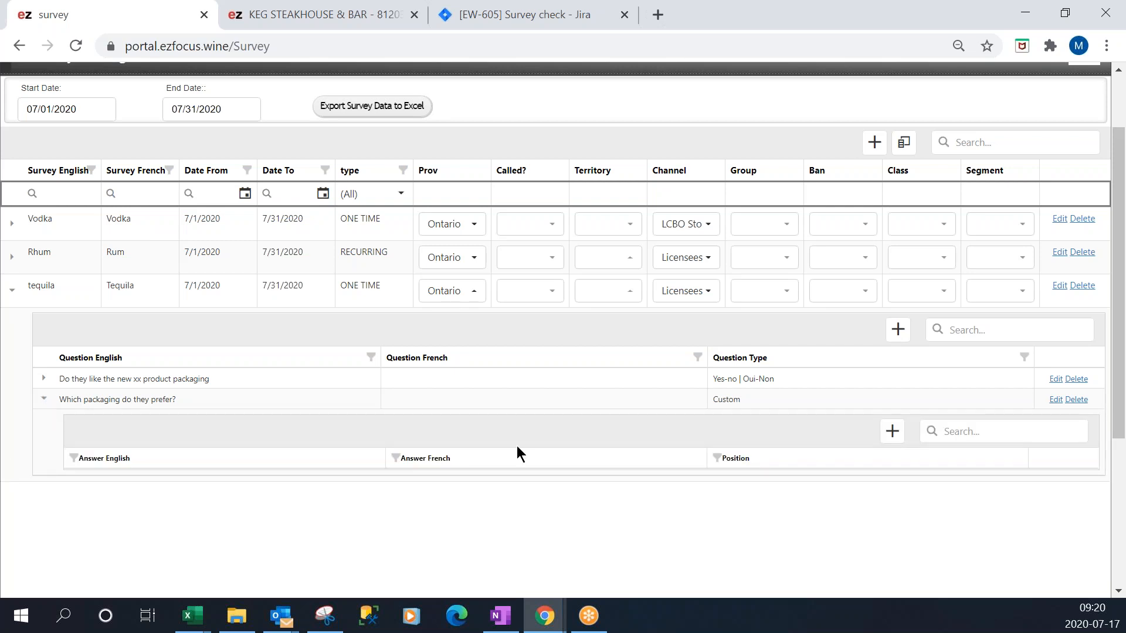
pyautogui.click(893, 433)
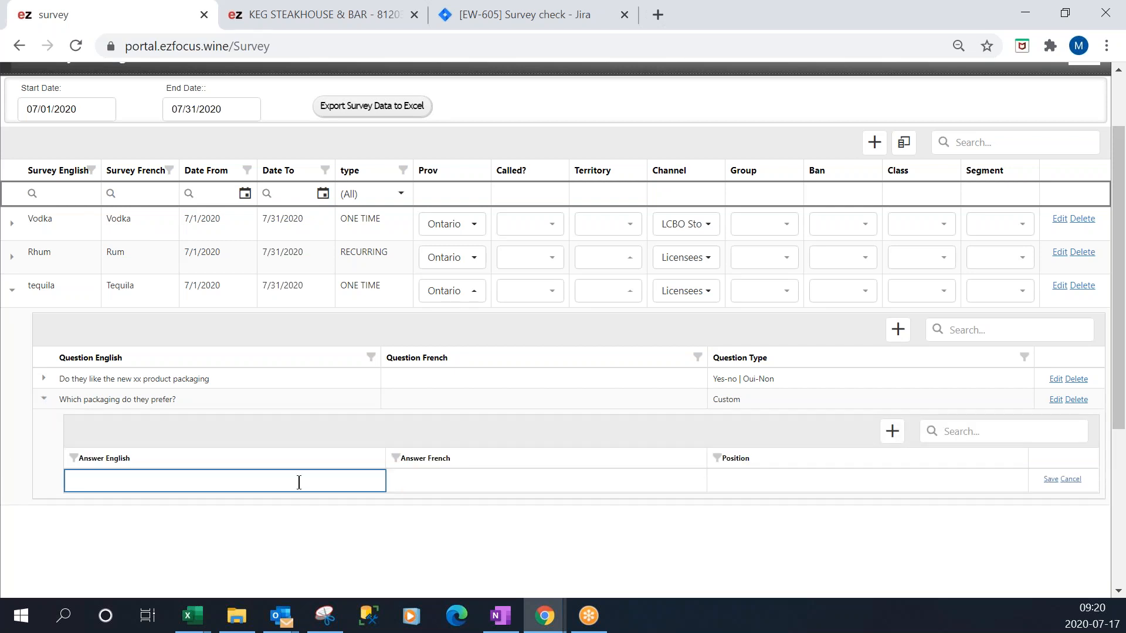
pyautogui.write('a')
pyautogui.click(1053, 481)
# Add and save the answers "b" and "c" to the packaging preference question.
pyautogui.click(892, 431)
pyautogui.write('b')
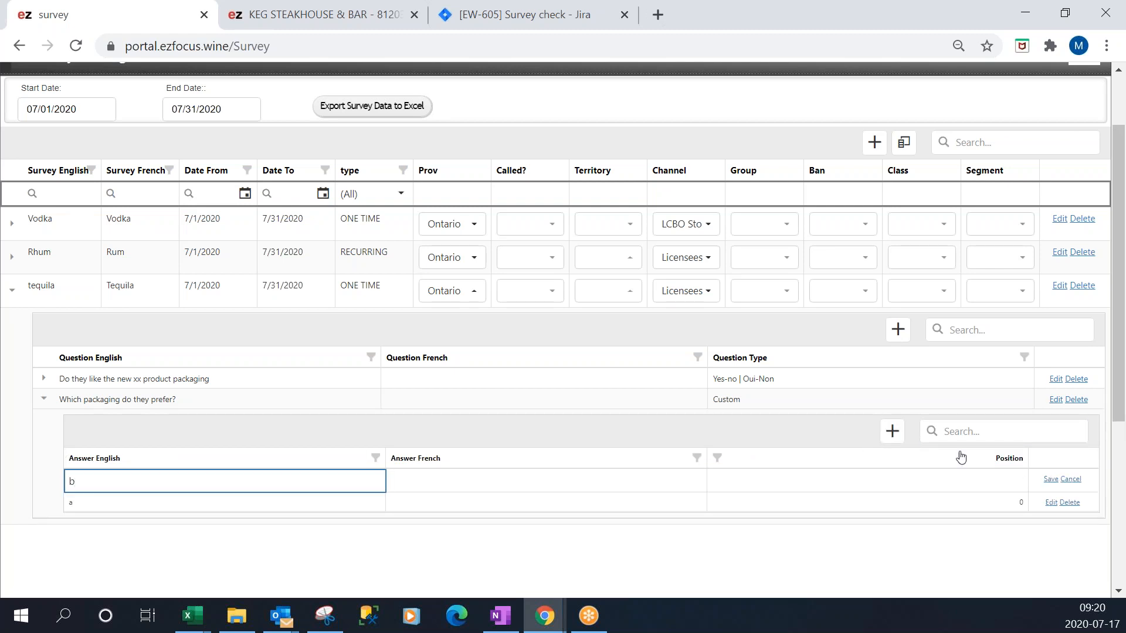
pyautogui.click(1048, 481)
pyautogui.click(893, 431)
pyautogui.write('c')
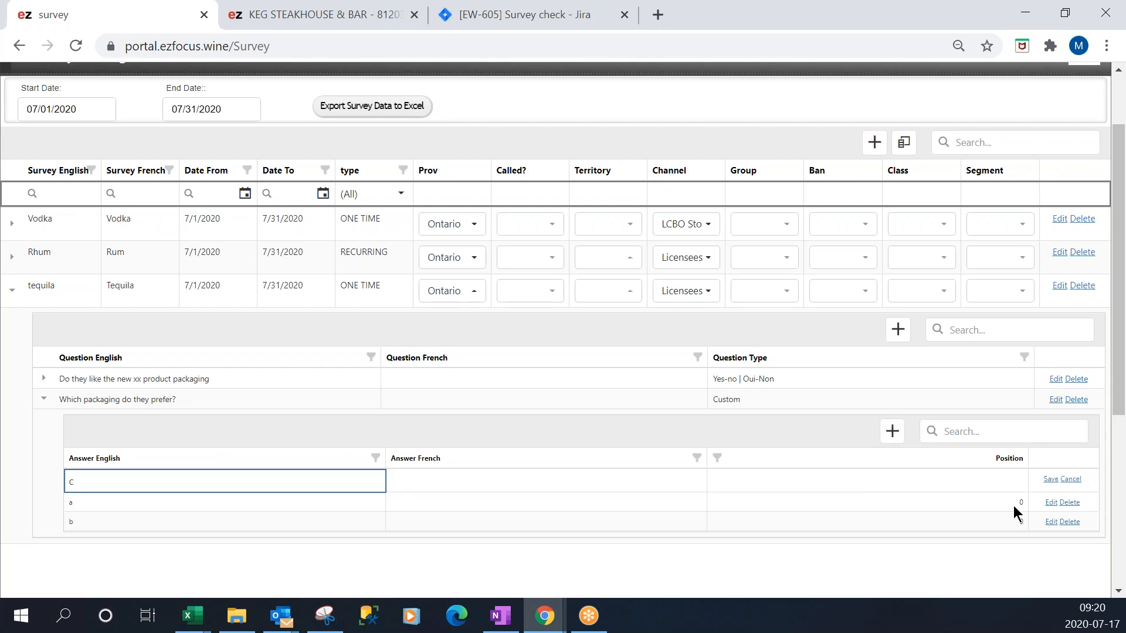
pyautogui.click(1051, 480)
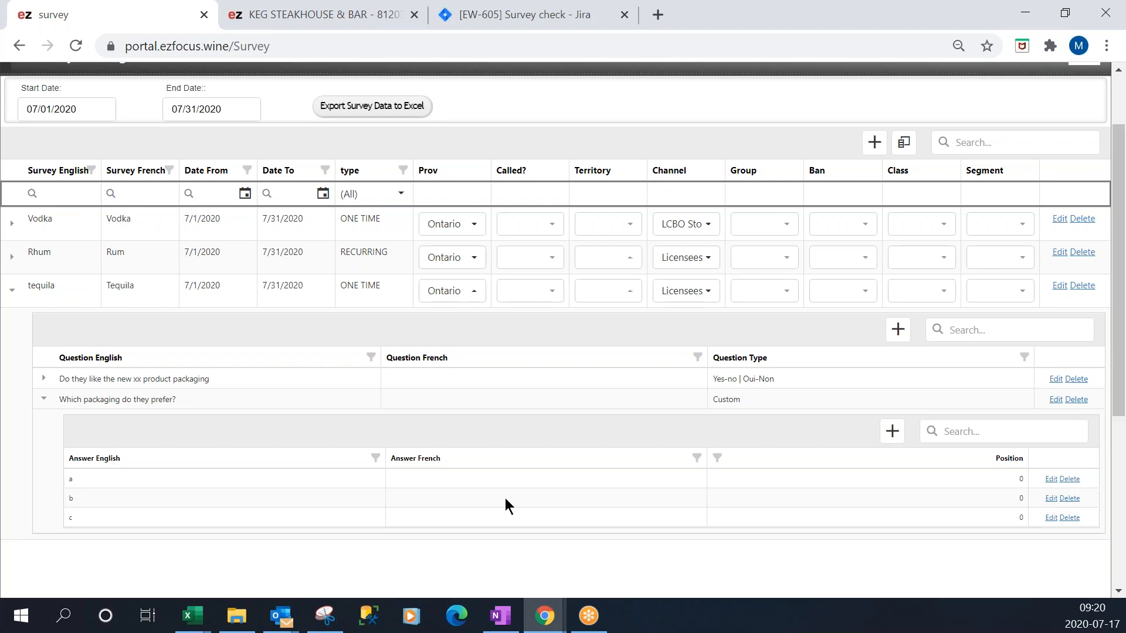
# Search accounts for "keg" and open the KEG STEAKHOUSE & BAR account.
pyautogui.scroll(2, 505, 506)
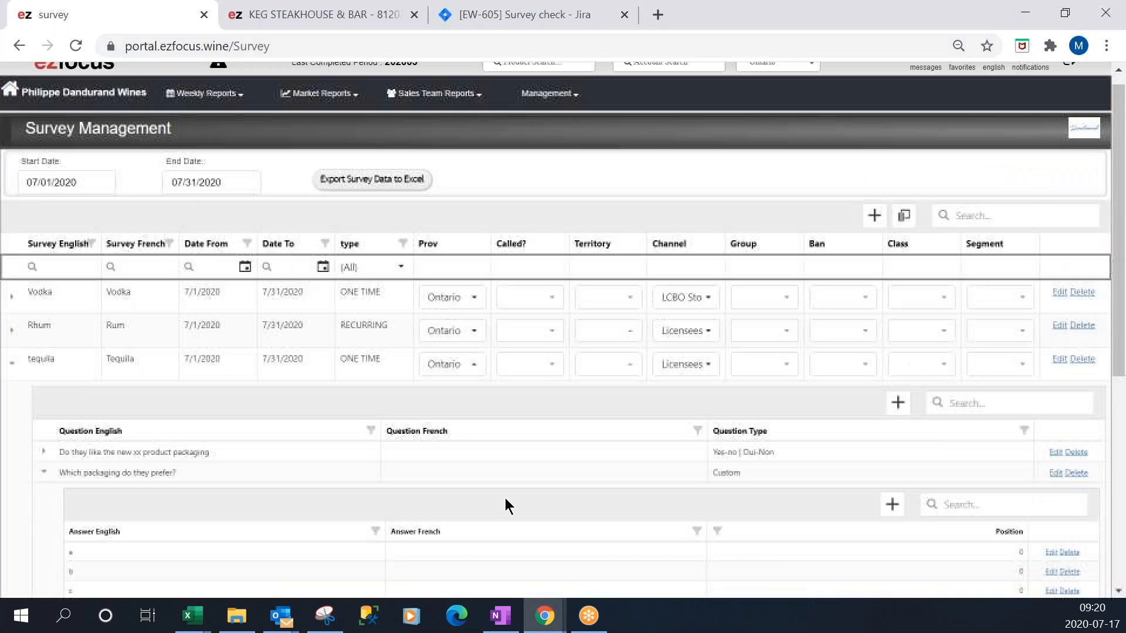
pyautogui.click(665, 80)
pyautogui.write('keg')
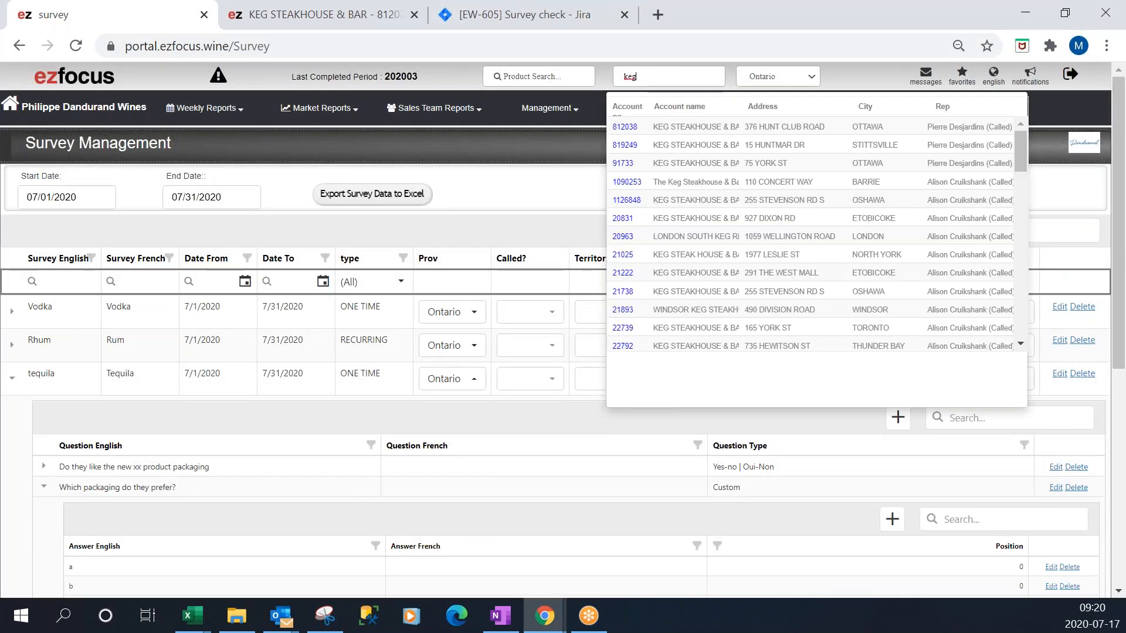
pyautogui.click(624, 126)
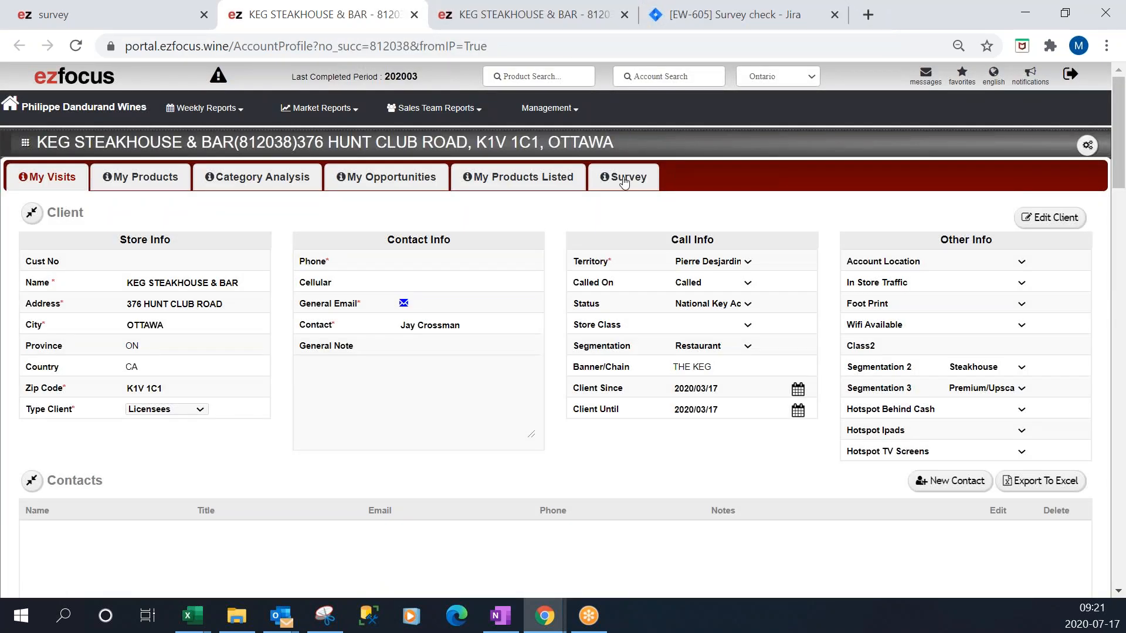
# Open the account's Survey section and answer Yes for the Rhum packaging question, and Yes and b for the tequila questions.
pyautogui.click(624, 181)
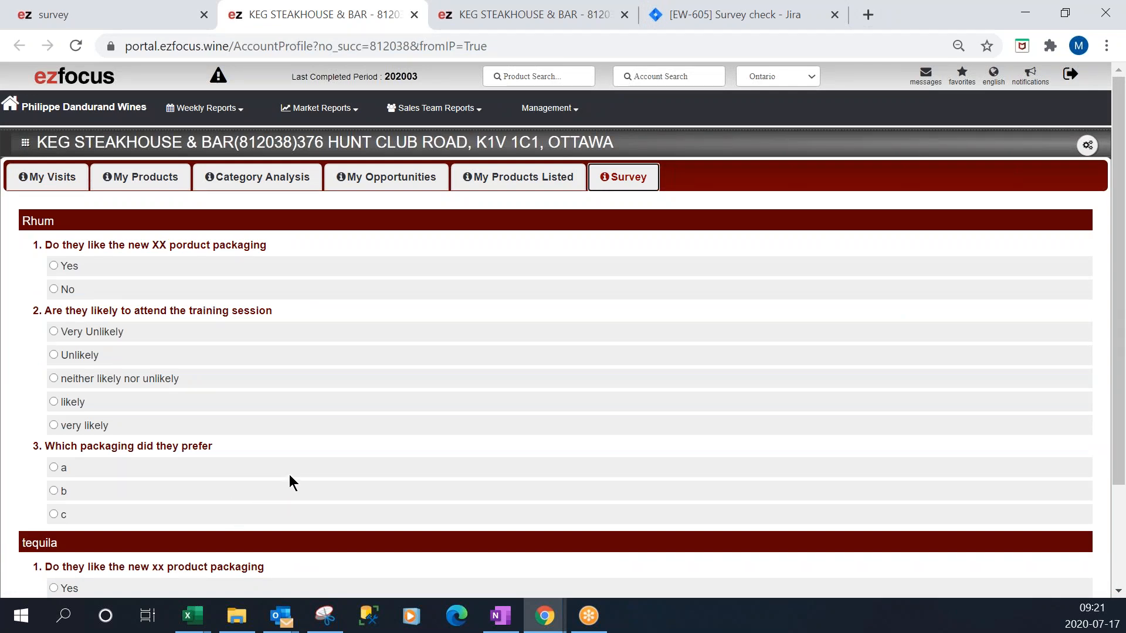
pyautogui.scroll(-2, 290, 474)
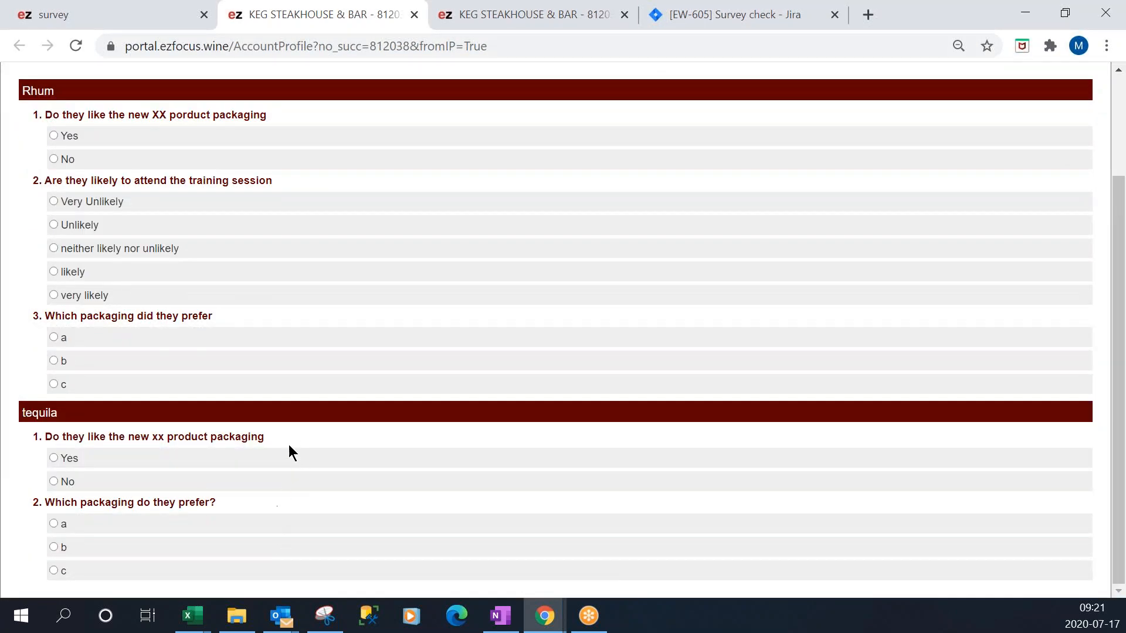
pyautogui.scroll(2, 280, 499)
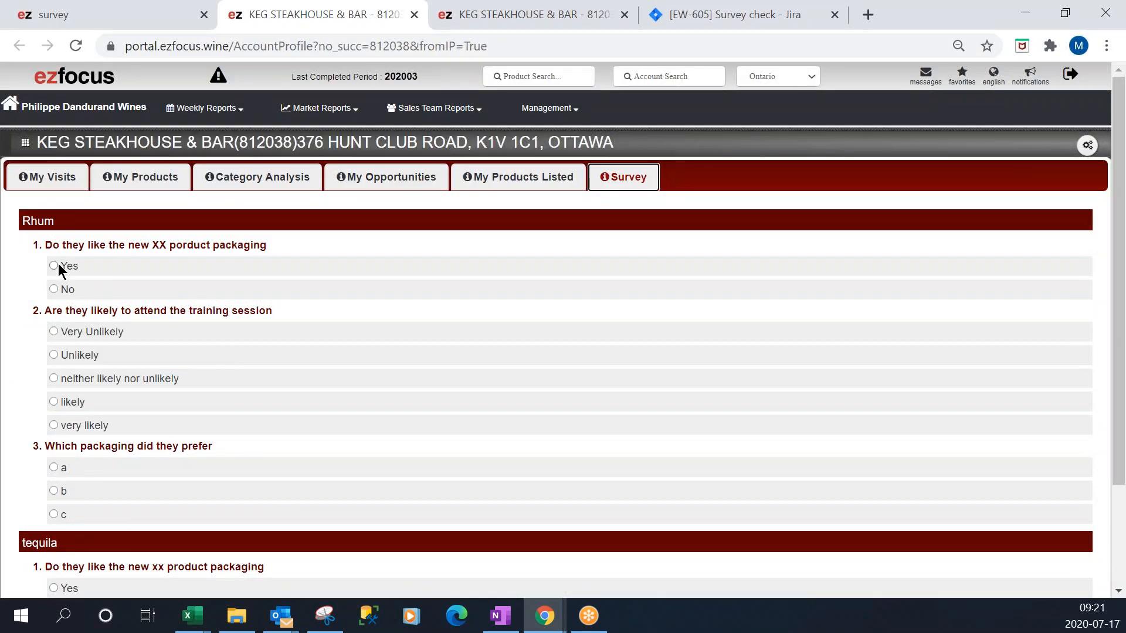
pyautogui.click(54, 266)
pyautogui.scroll(-2, 79, 354)
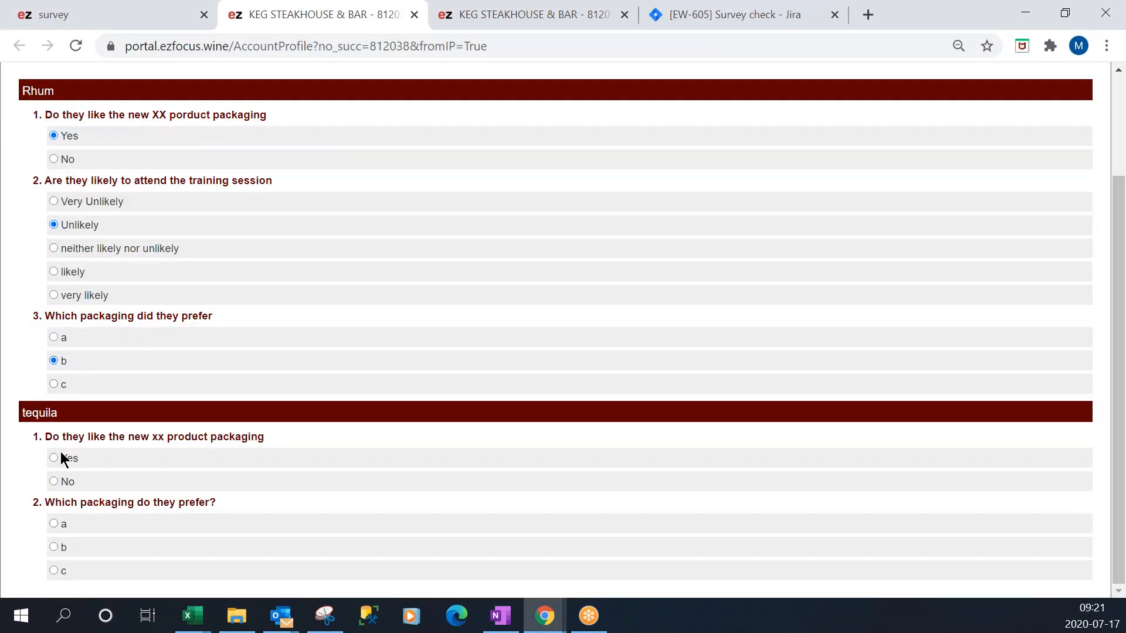
pyautogui.click(52, 459)
pyautogui.click(53, 547)
pyautogui.scroll(3, 528, 352)
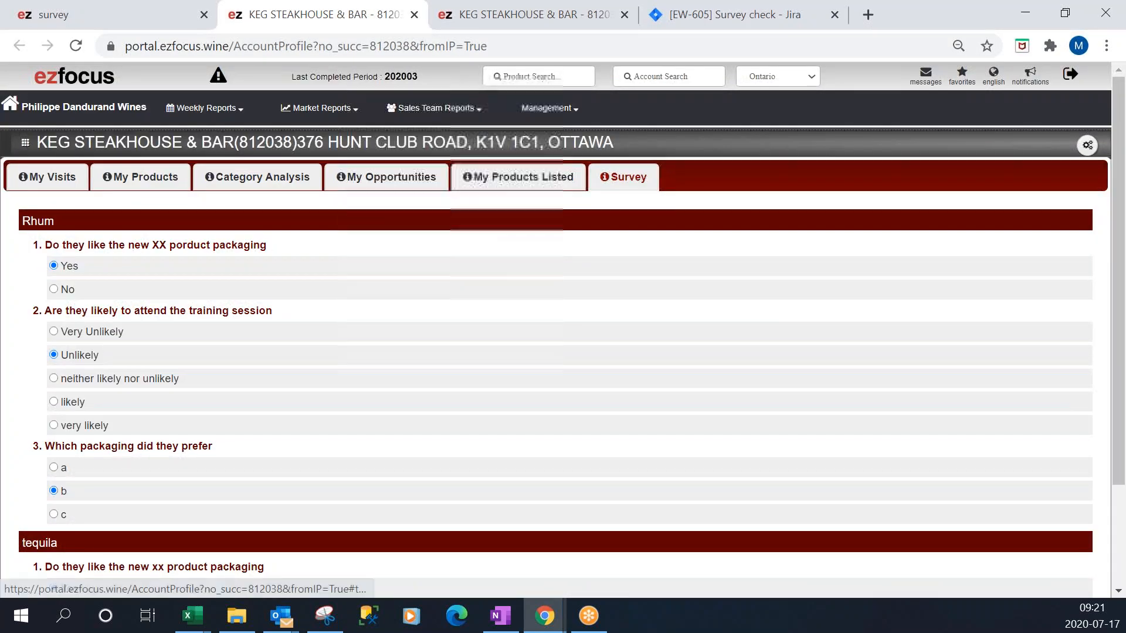
# Reload the account page and reopen its Survey section to check the remaining surveys.
pyautogui.click(560, 170)
pyautogui.click(607, 177)
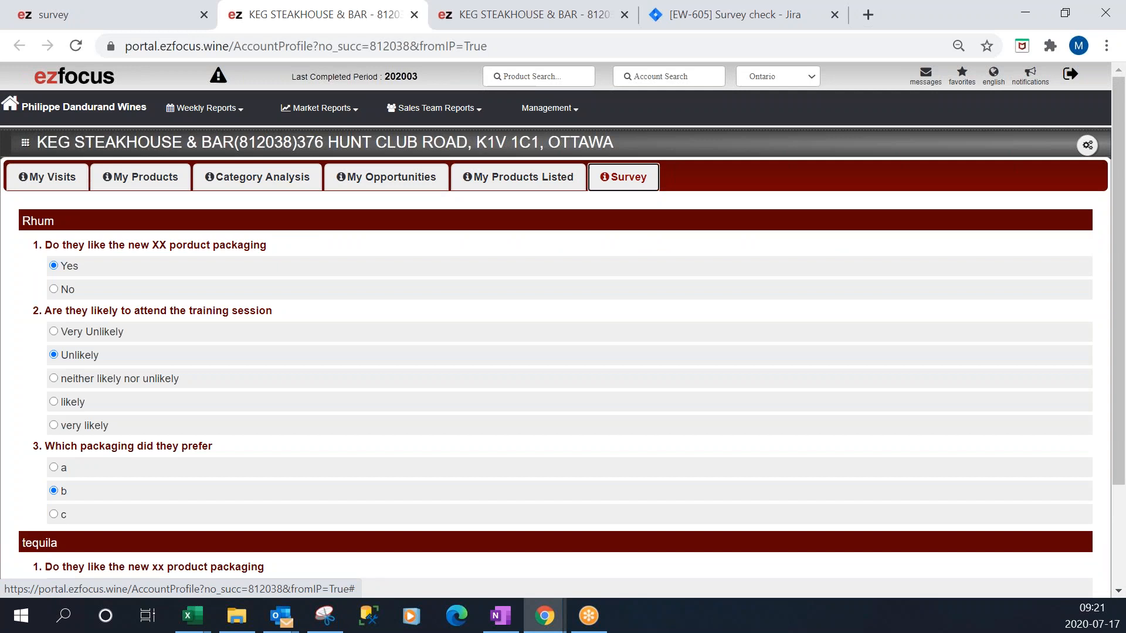
pyautogui.click(80, 47)
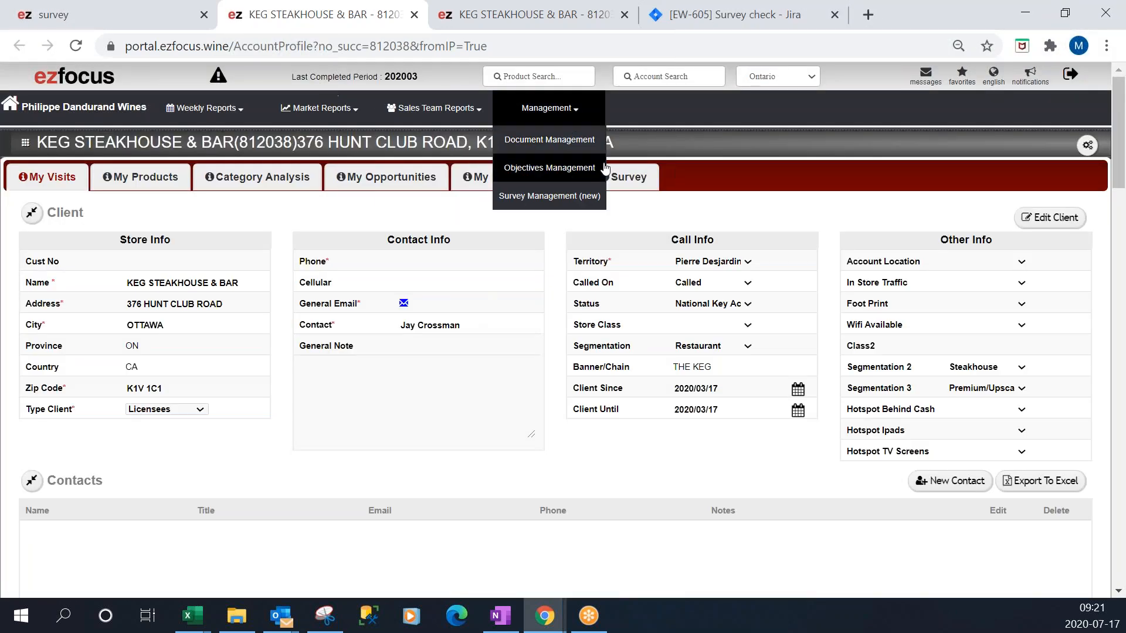
pyautogui.click(627, 173)
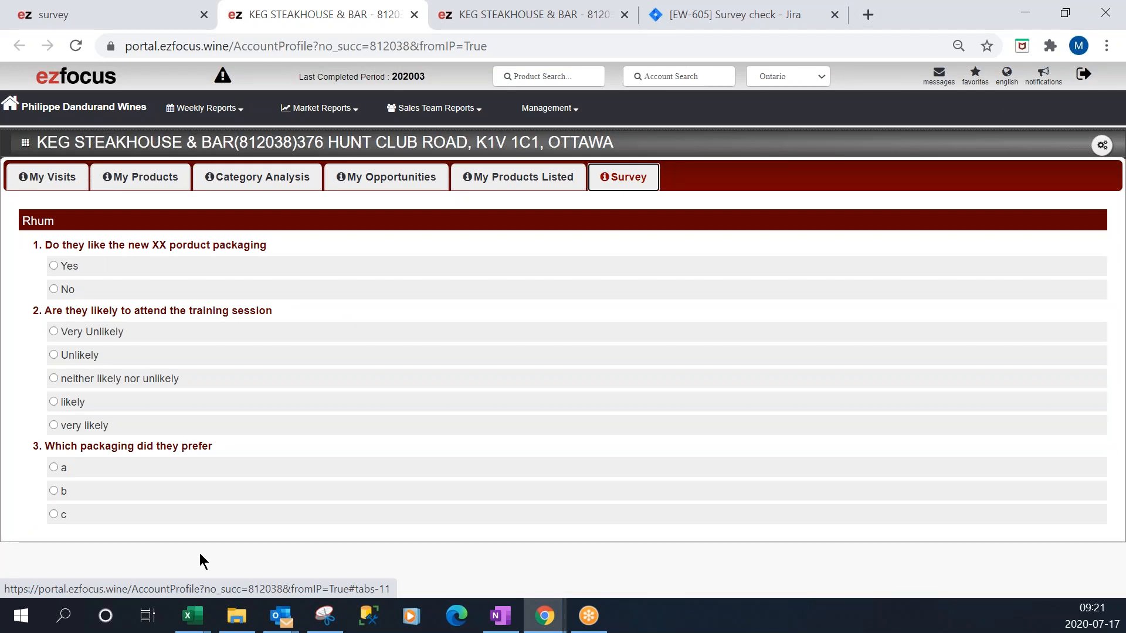
# Return to Survey Management, reload it, export the survey data to Excel and open the downloaded file.
pyautogui.click(125, 11)
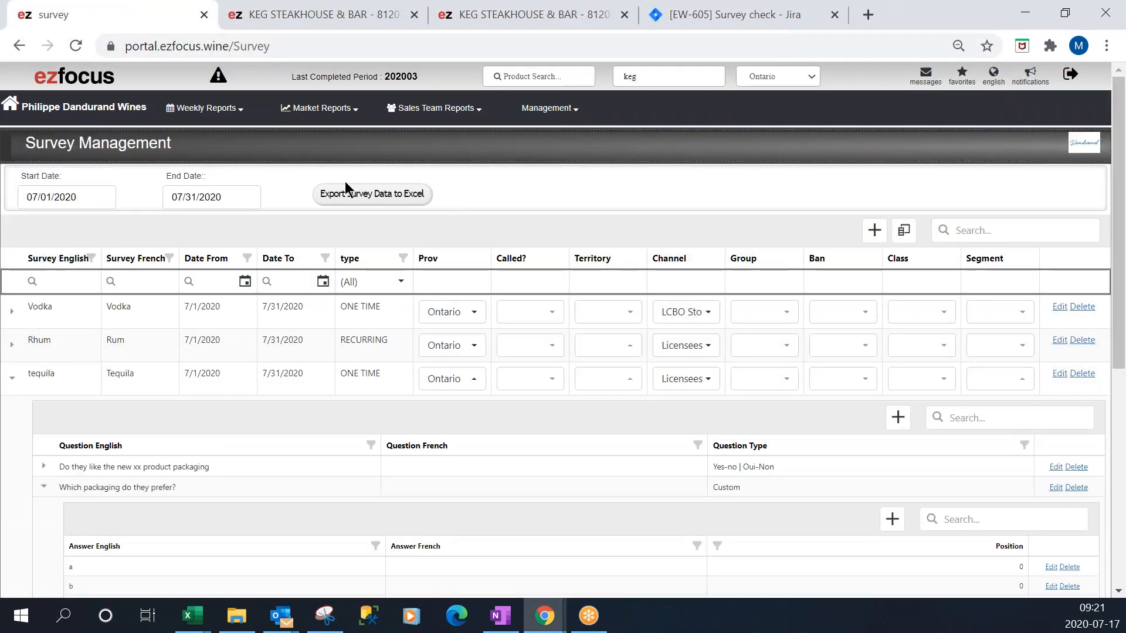
pyautogui.click(77, 46)
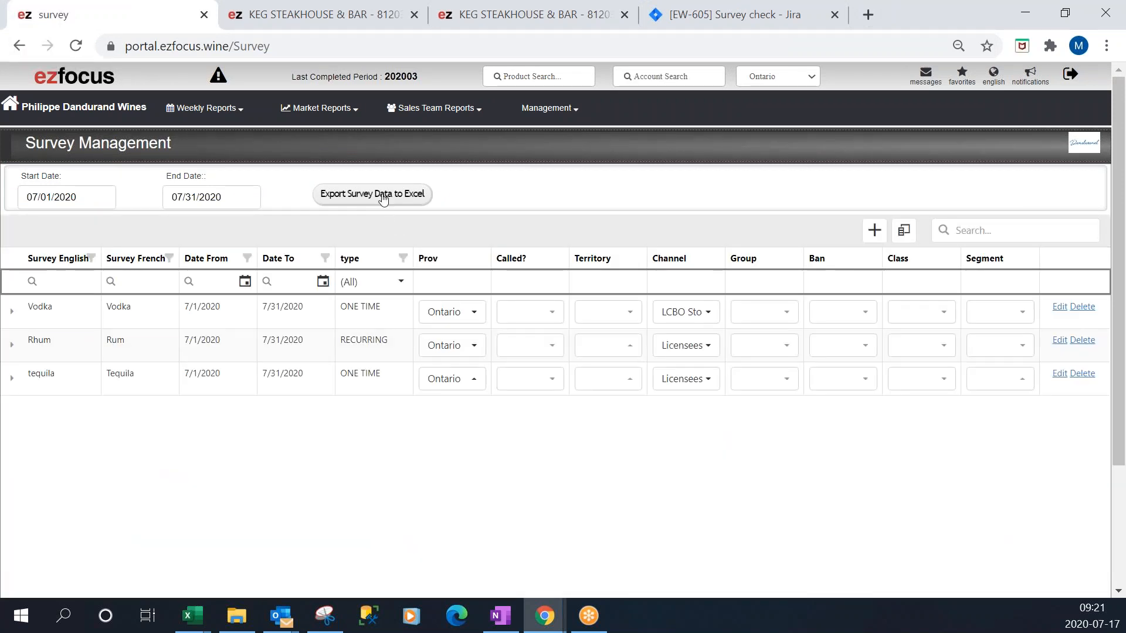
pyautogui.click(383, 197)
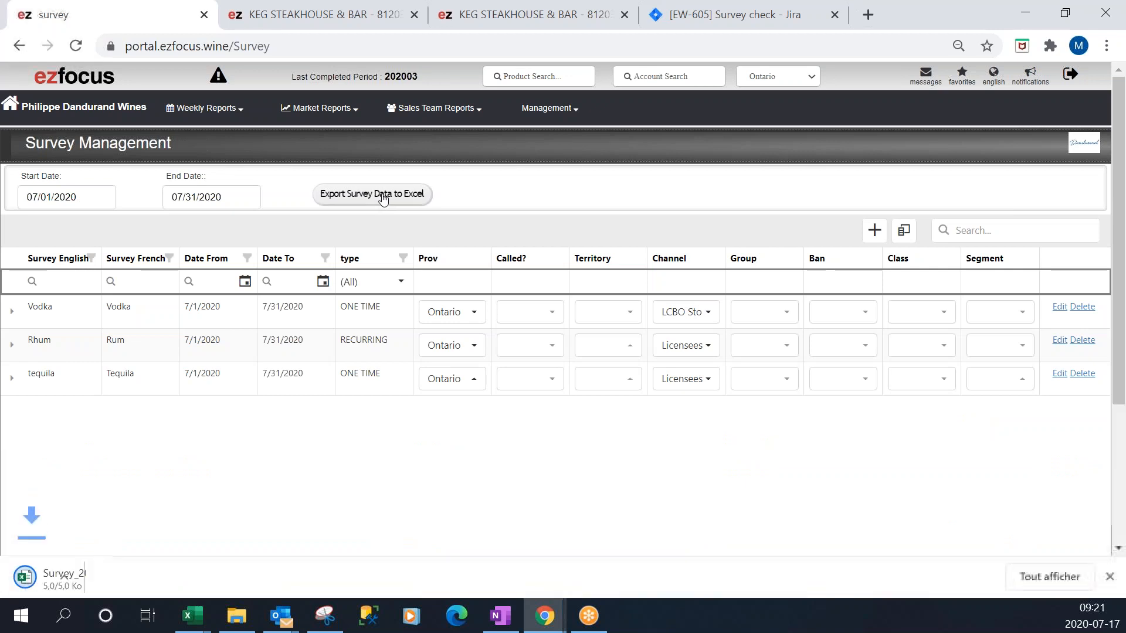
pyautogui.click(115, 571)
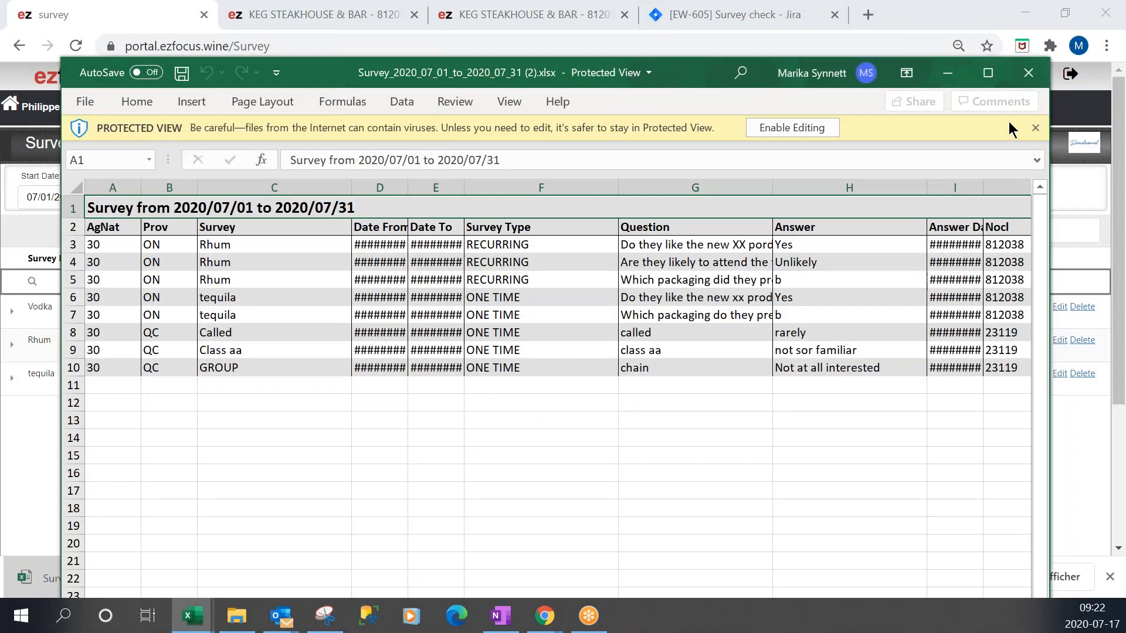
# Review the exported survey answers in the Excel workbook and close it.
pyautogui.click(988, 73)
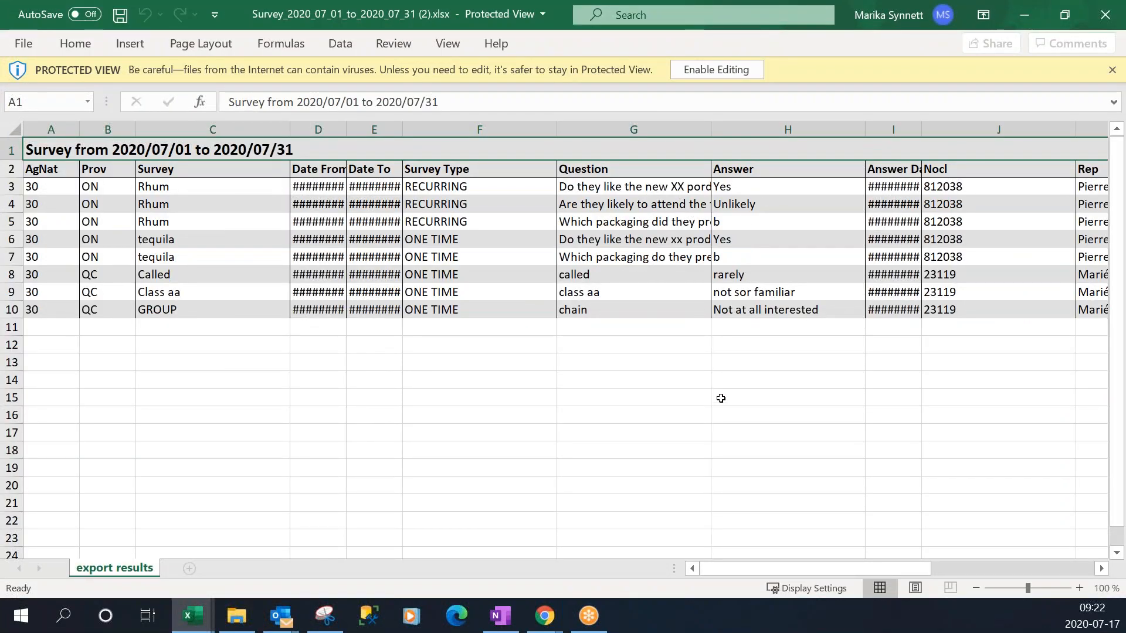
pyautogui.moveTo(744, 570); pyautogui.dragTo(713, 571)
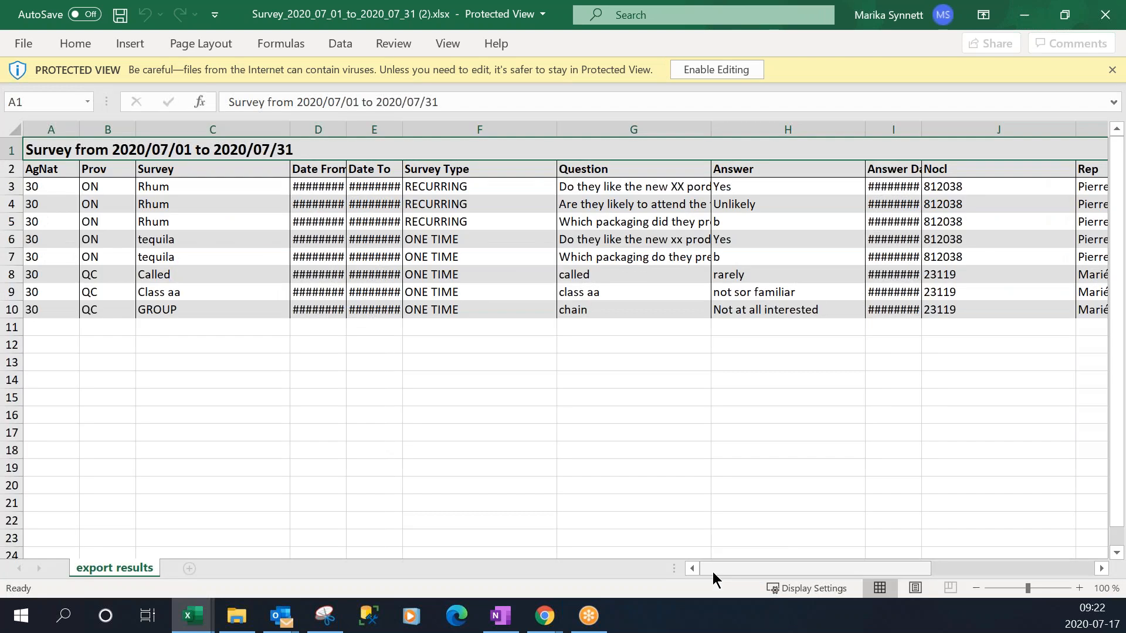
pyautogui.click(1024, 15)
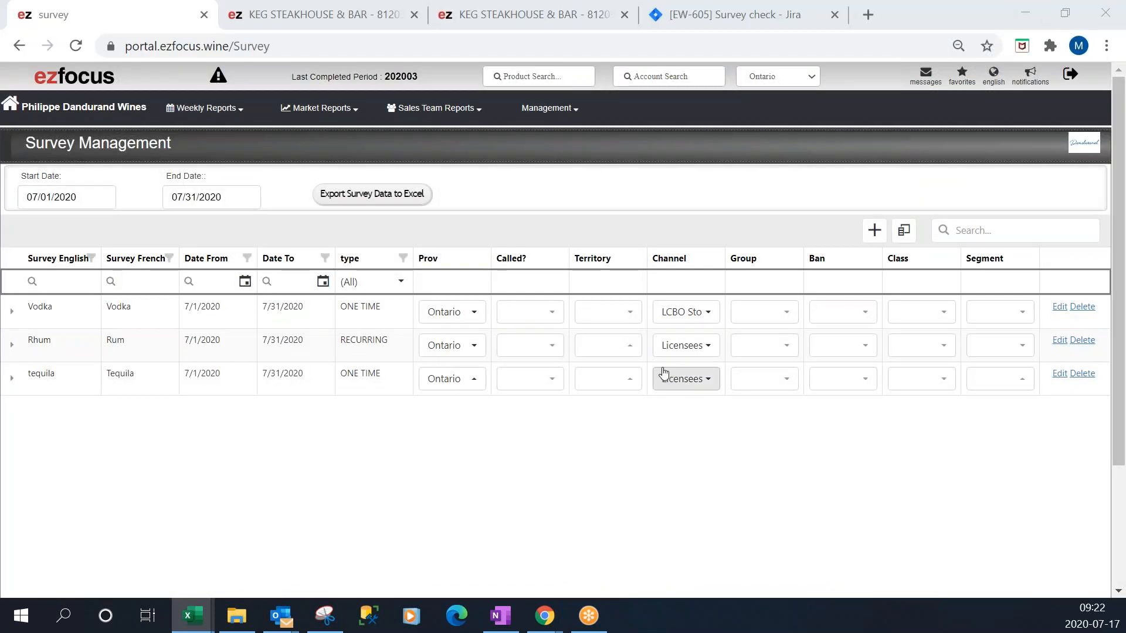